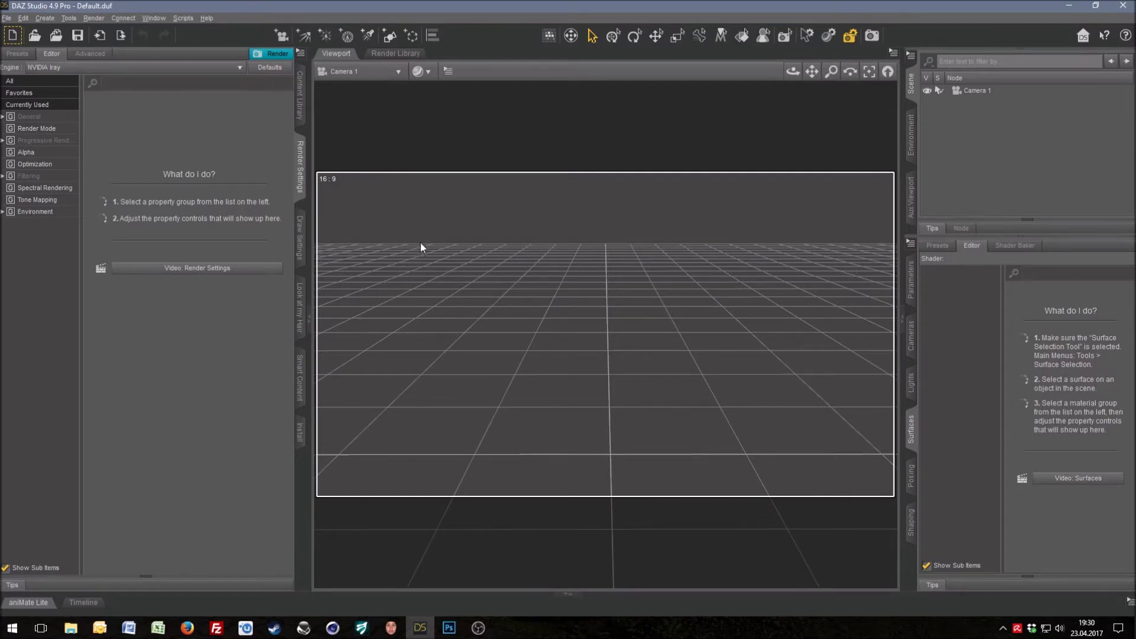
Open the Create menu to see what can be added to the empty scene
{"action": "left_click", "coordinate": [48, 18]}
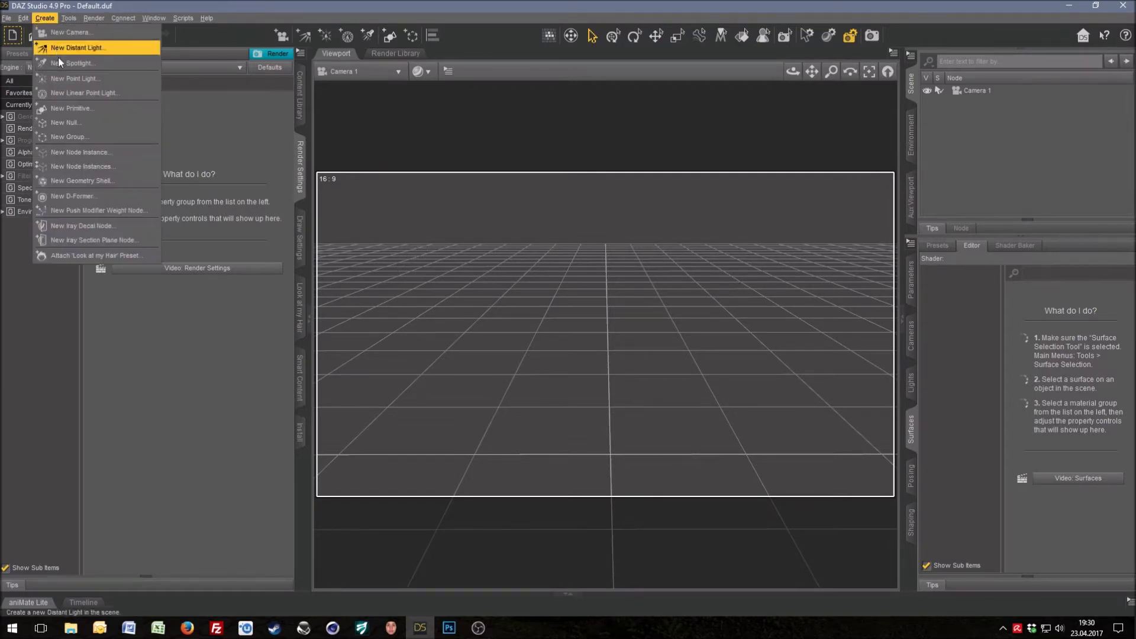
Create a test sphere primitive with 24 segments and 24 sides
{"action": "left_click", "coordinate": [70, 108]}
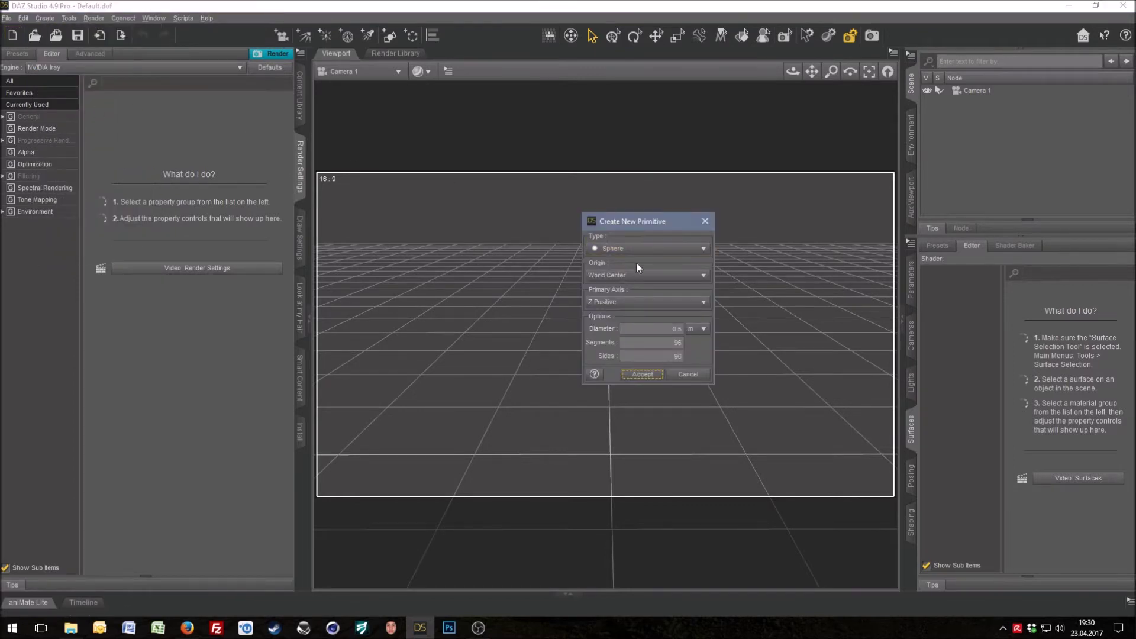
{"action": "left_click_drag", "start_coordinate": [665, 343], "coordinate": [701, 343]}
{"action": "type", "text": "24"}
{"action": "key", "text": "Tab"}
{"action": "type", "text": "24"}
{"action": "left_click", "coordinate": [637, 376]}
Frame the sphere, switch the viewport draw style to NVIDIA Iray, then delete the sphere
{"action": "left_click", "coordinate": [971, 103]}
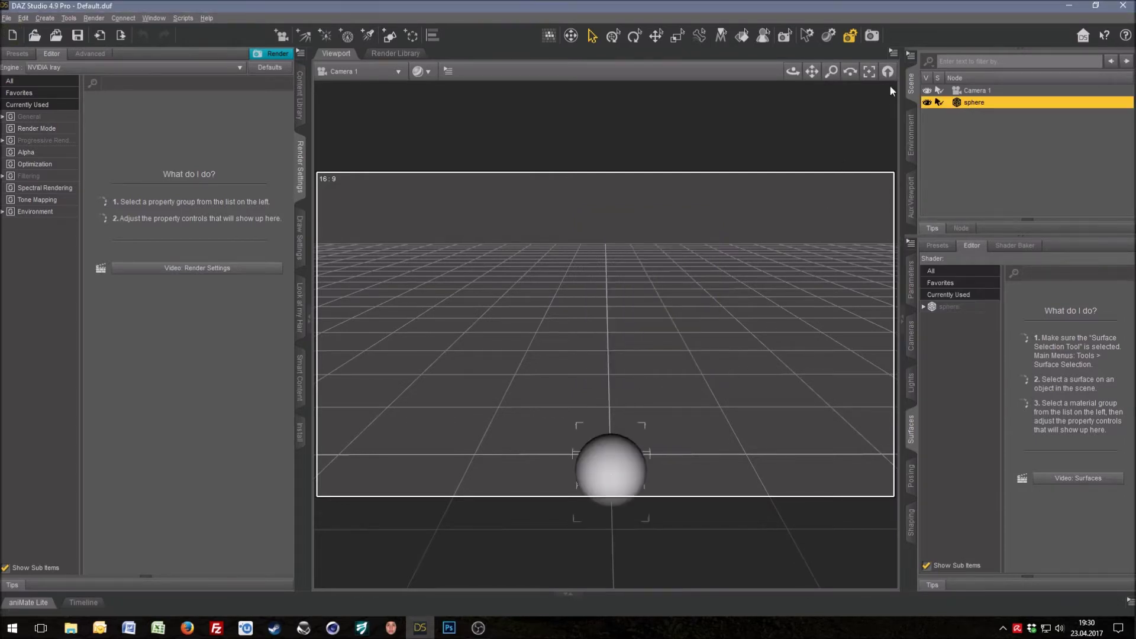
{"action": "left_click", "coordinate": [869, 72]}
{"action": "scroll", "coordinate": [549, 279], "scroll_direction": "up", "scroll_amount": 3}
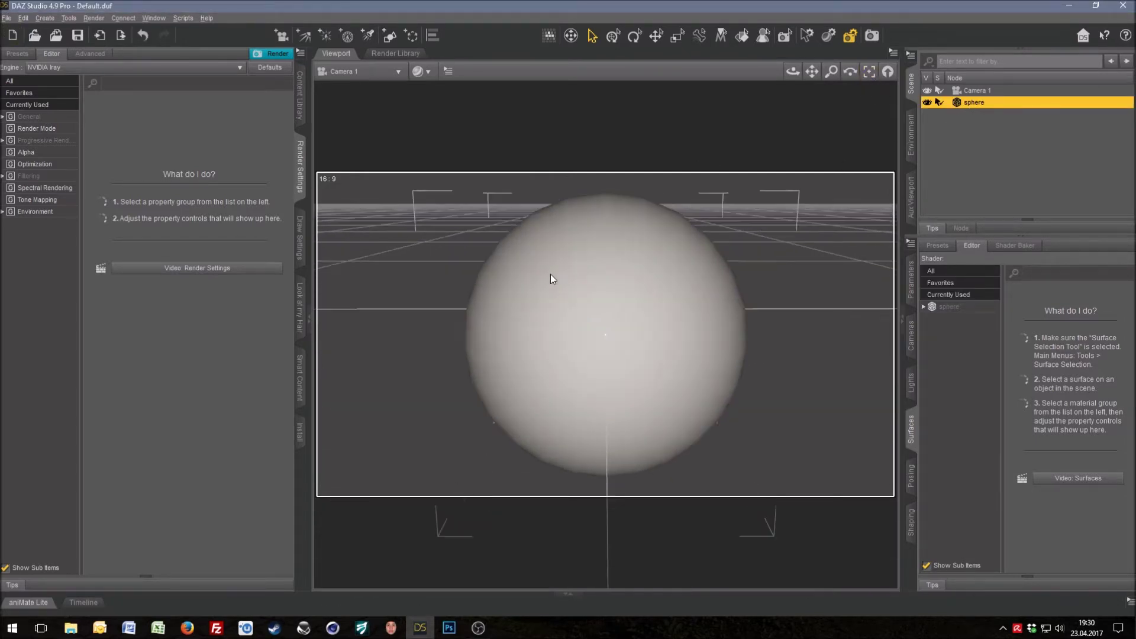
{"action": "left_click", "coordinate": [423, 71]}
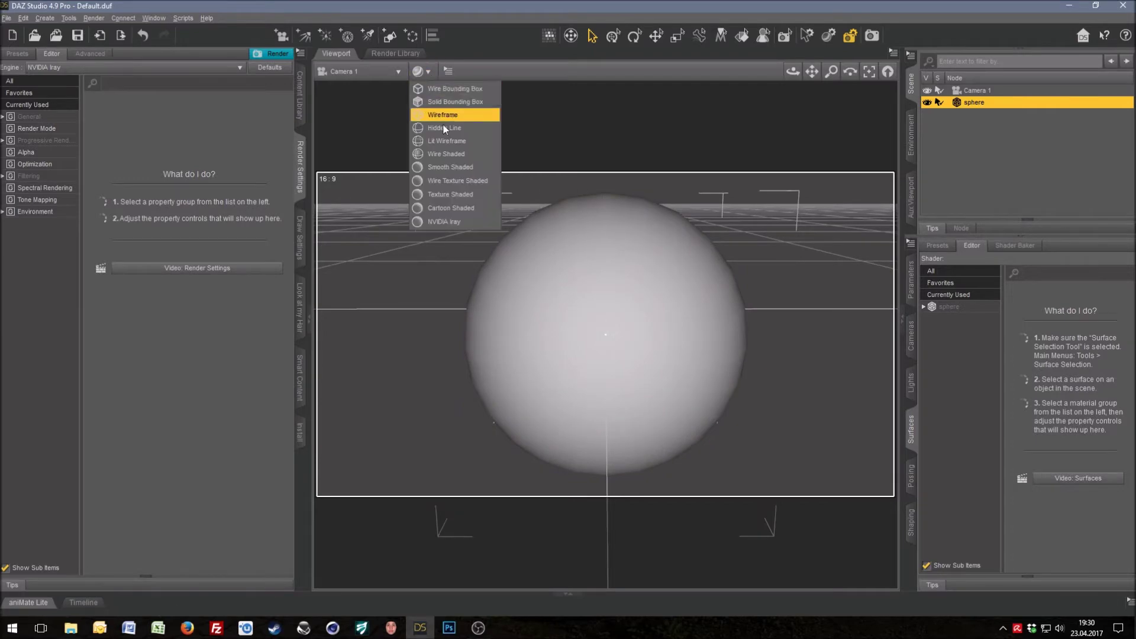
{"action": "left_click", "coordinate": [444, 219]}
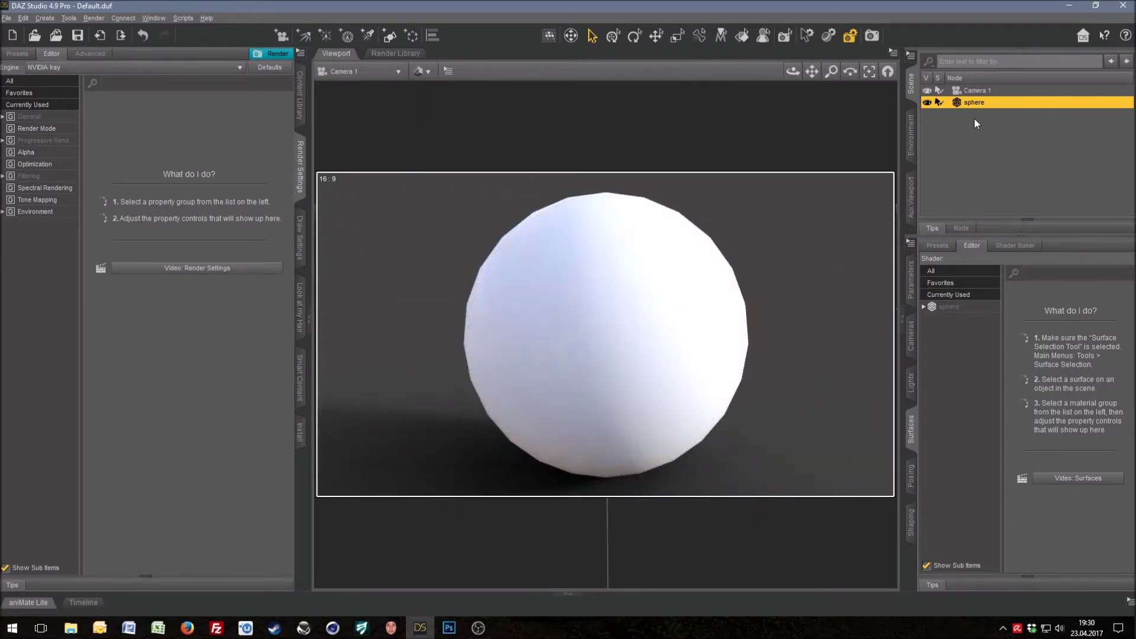
{"action": "key", "text": "Delete"}
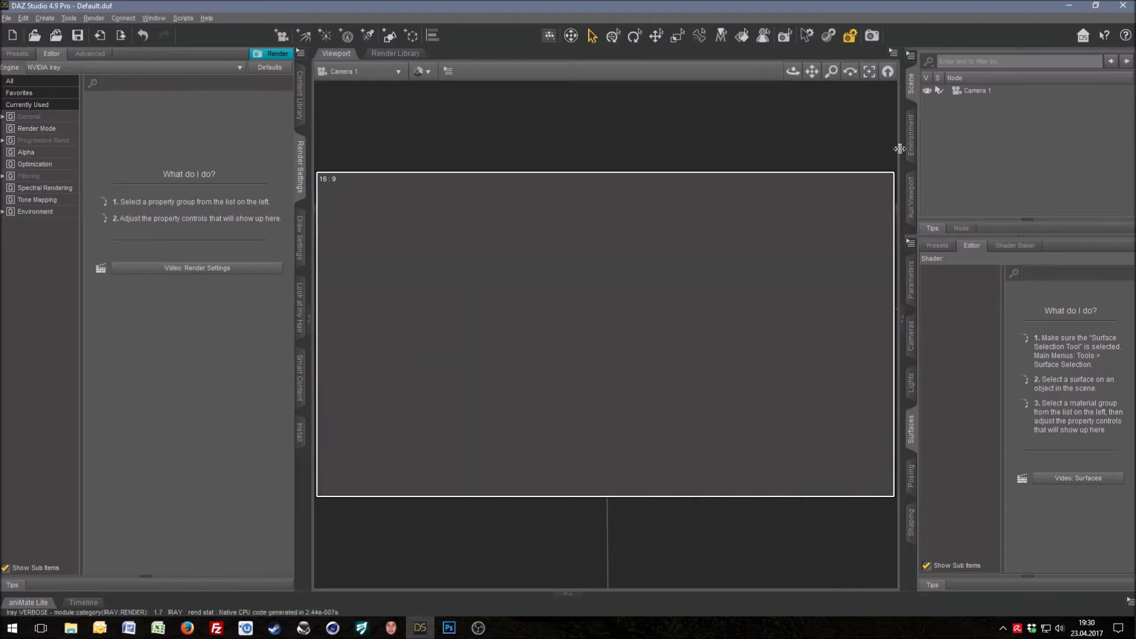
{"action": "left_click", "coordinate": [36, 19]}
{"action": "left_click", "coordinate": [66, 108]}
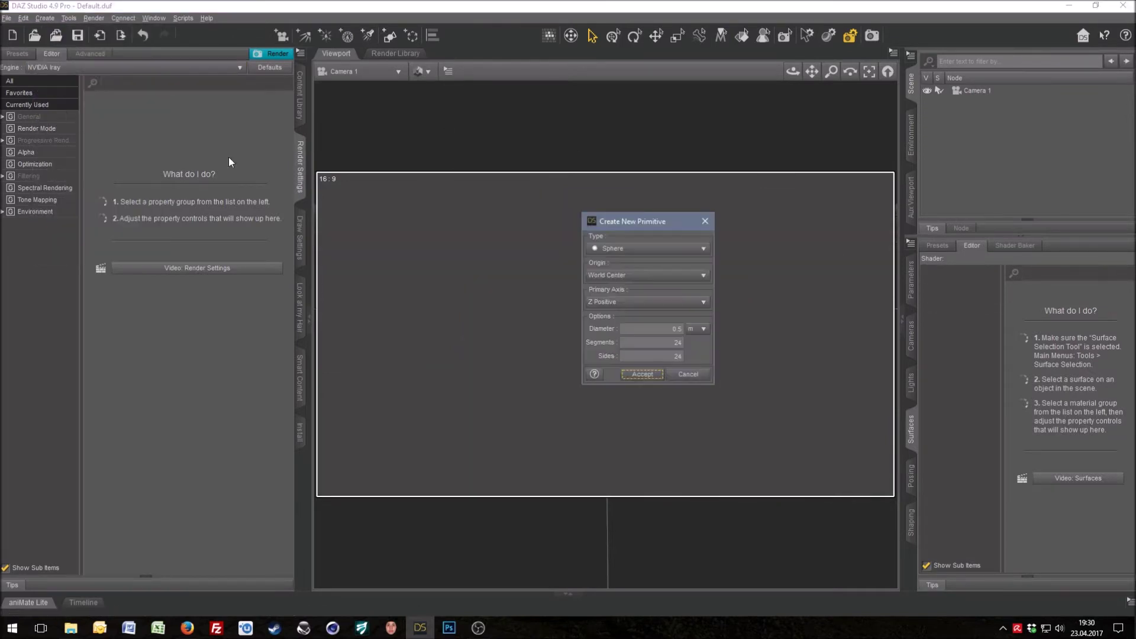
{"action": "left_click", "coordinate": [671, 344]}
{"action": "type", "text": "96"}
{"action": "key", "text": "Tab"}
{"action": "type", "text": "96"}
{"action": "left_click", "coordinate": [651, 375]}
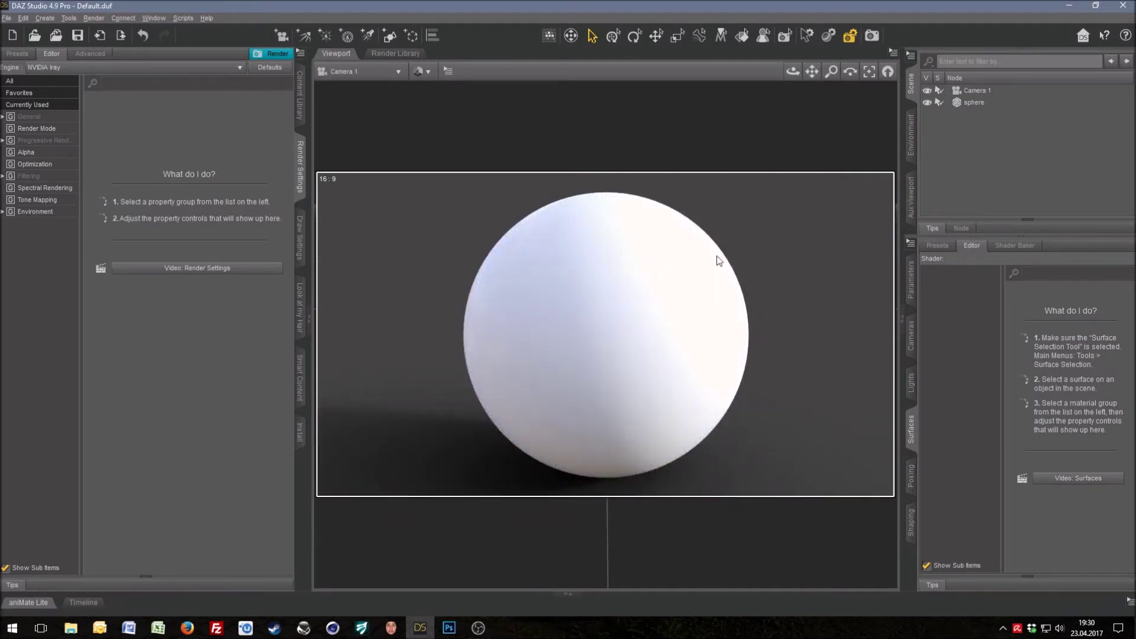
{"action": "left_click", "coordinate": [975, 102]}
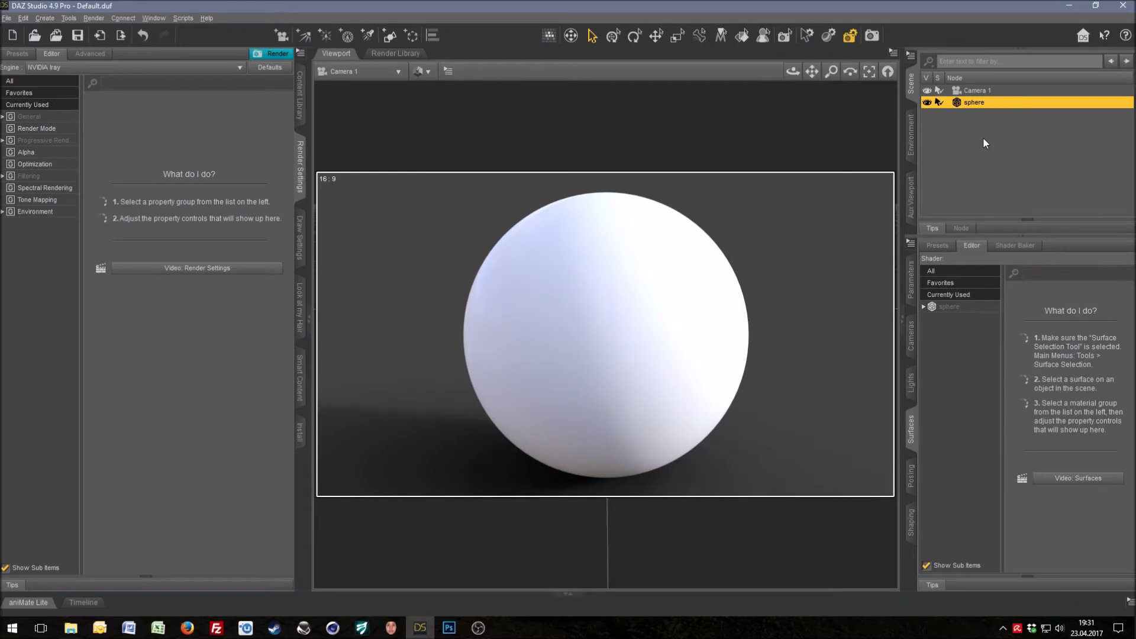
{"action": "key", "text": "Delete"}
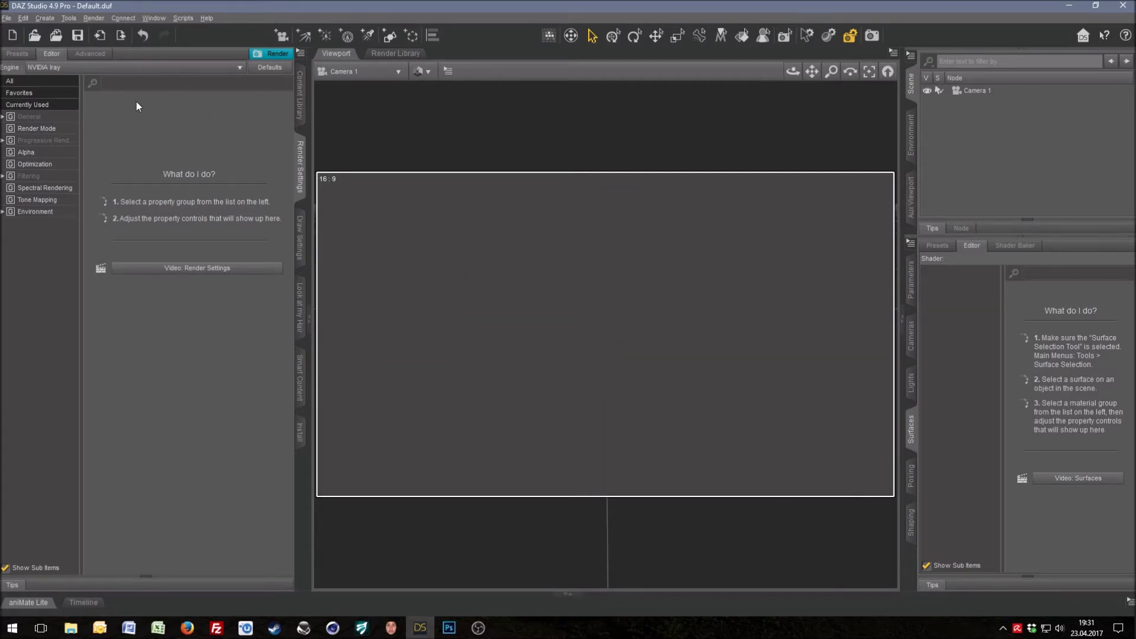
Search the Content Library for 'cup'
{"action": "left_click", "coordinate": [299, 98]}
{"action": "double_click", "coordinate": [46, 89]}
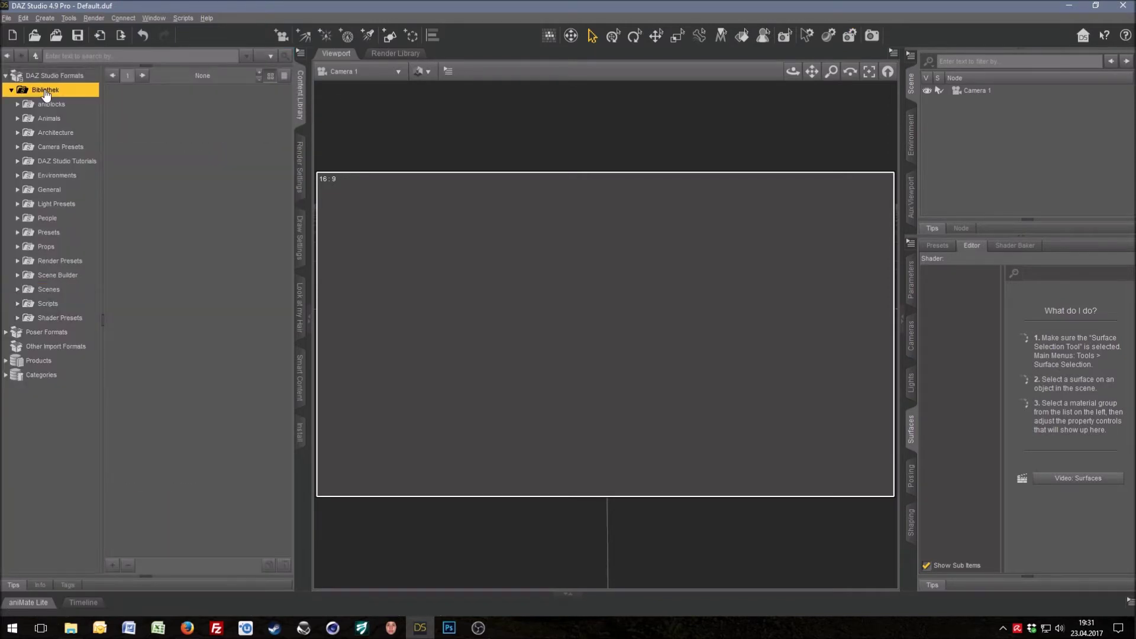
{"action": "left_click", "coordinate": [59, 59]}
{"action": "type", "text": "cu"}
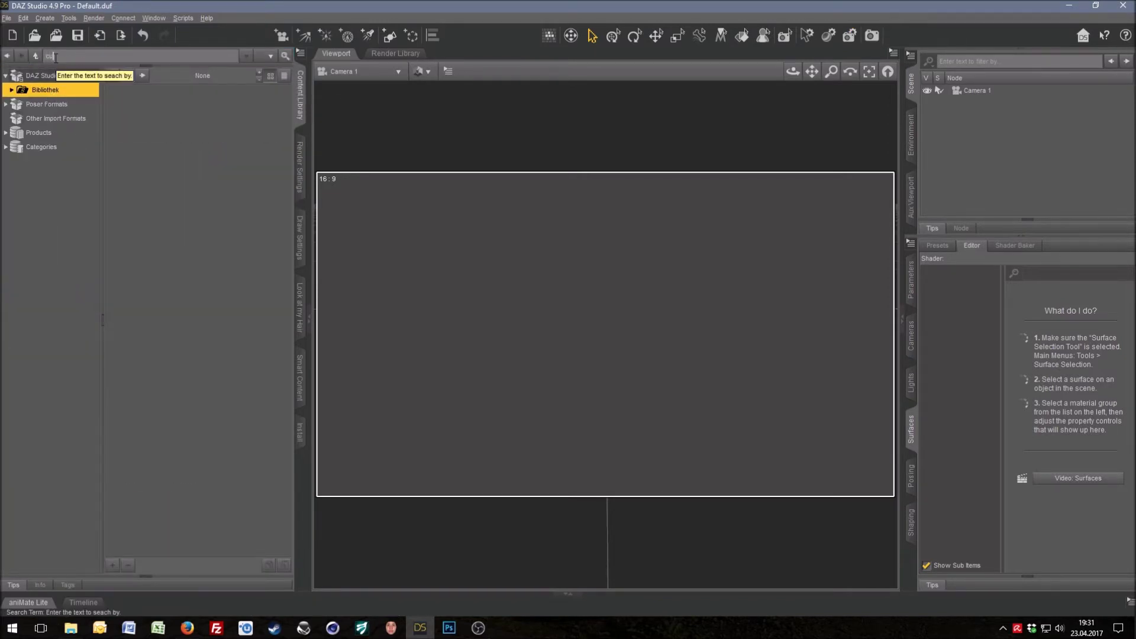
{"action": "type", "text": "p"}
{"action": "key", "text": "Return"}
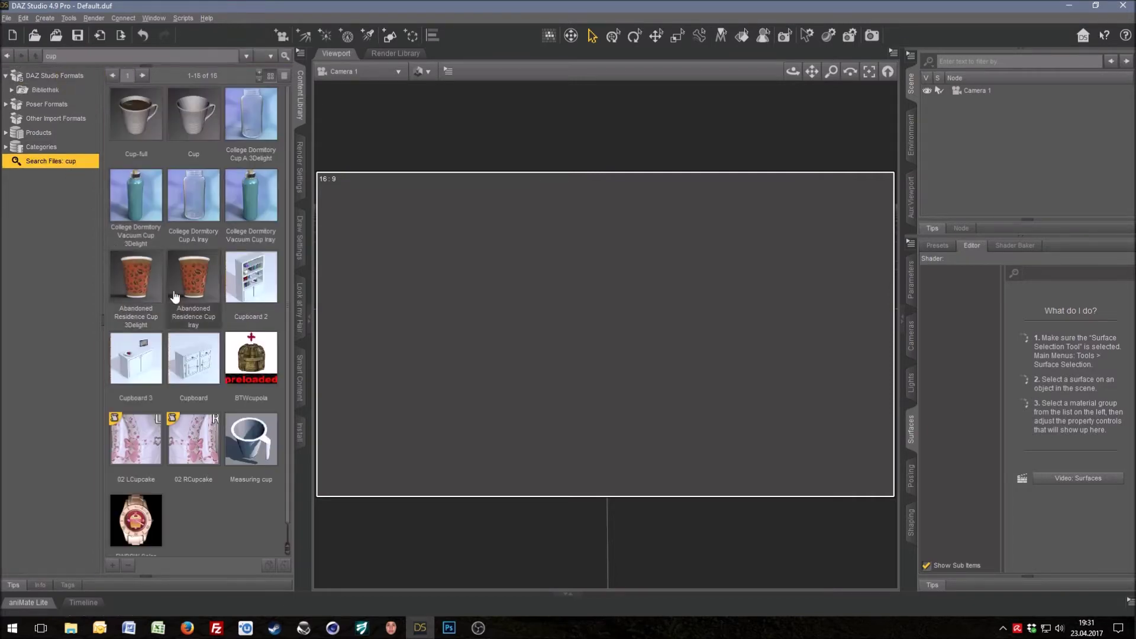
Load the Abandoned Residence Cup Iray prop and orbit the view to look into it
{"action": "double_click", "coordinate": [193, 288]}
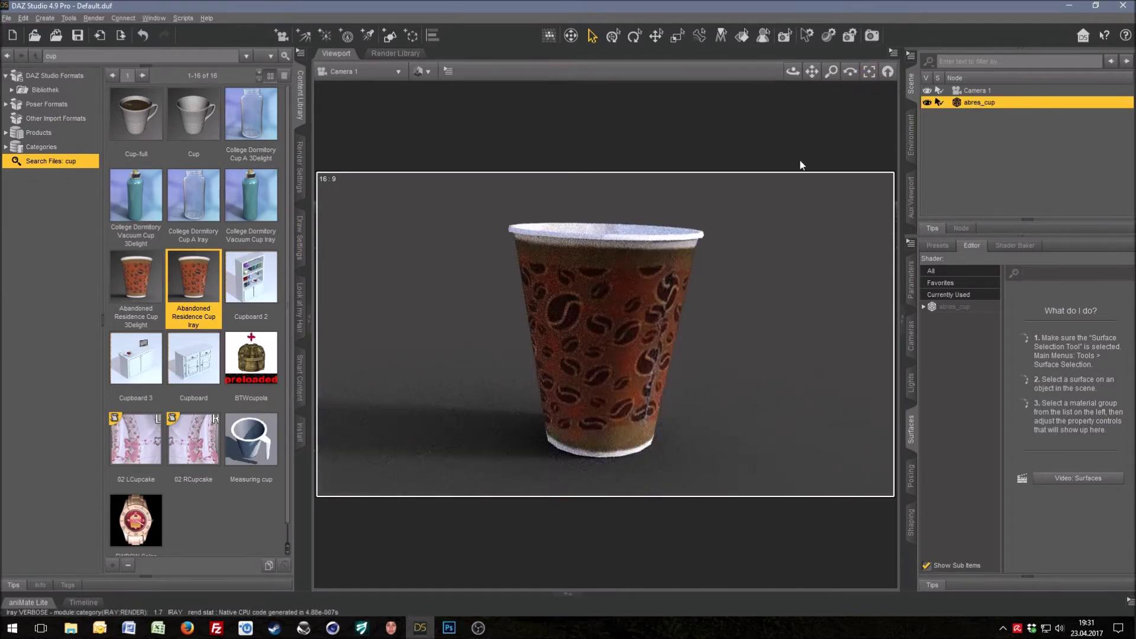
{"action": "left_click_drag", "start_coordinate": [793, 71], "coordinate": [793, 90]}
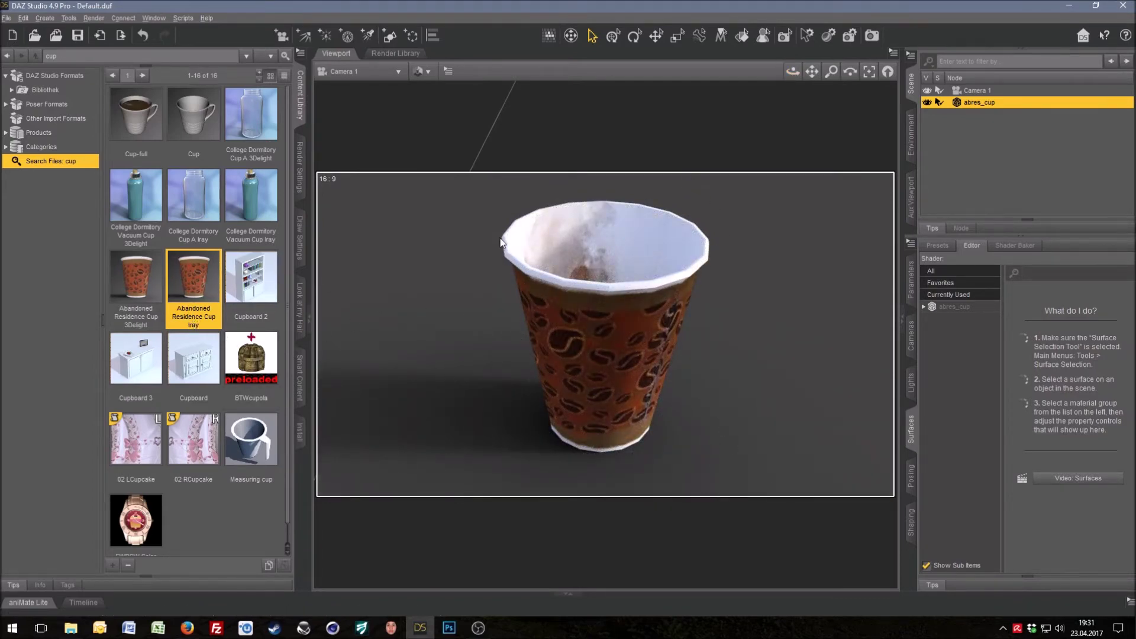
{"action": "left_click_drag", "start_coordinate": [792, 71], "coordinate": [790, 77]}
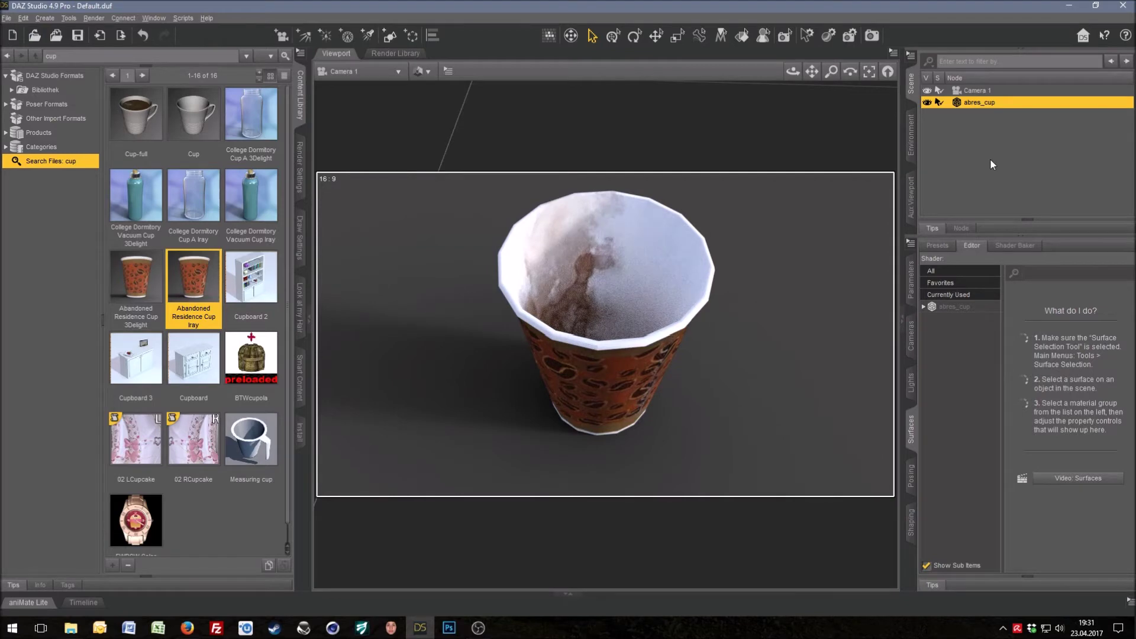
Show the cup's Mesh Resolution settings in the Parameters pane
{"action": "left_click", "coordinate": [911, 279]}
{"action": "left_click", "coordinate": [940, 263]}
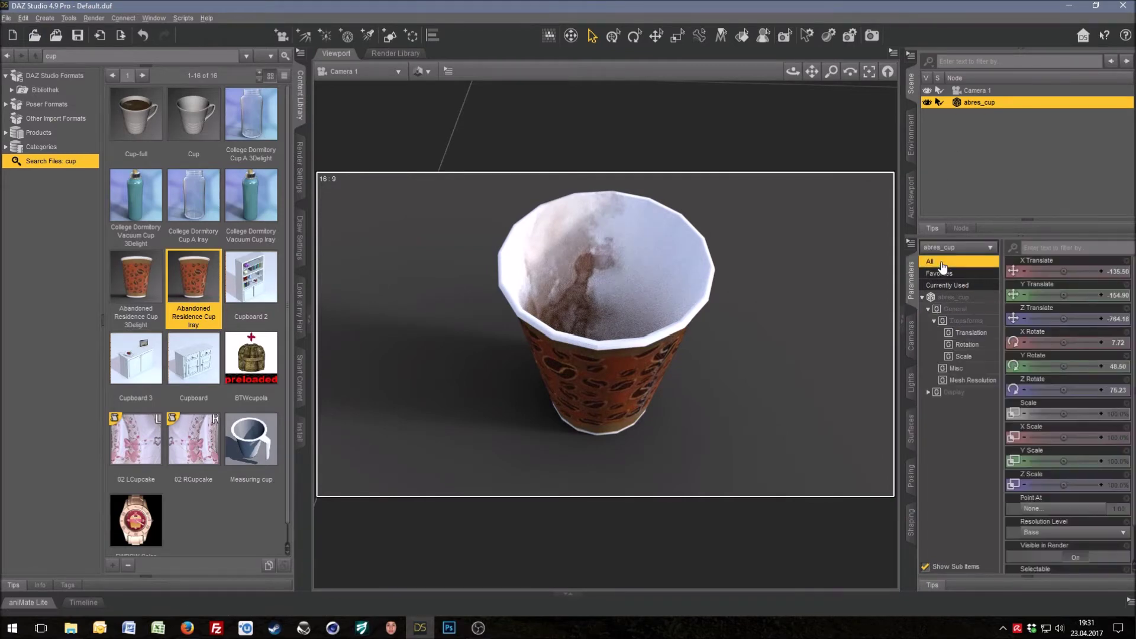
{"action": "left_click", "coordinate": [971, 382]}
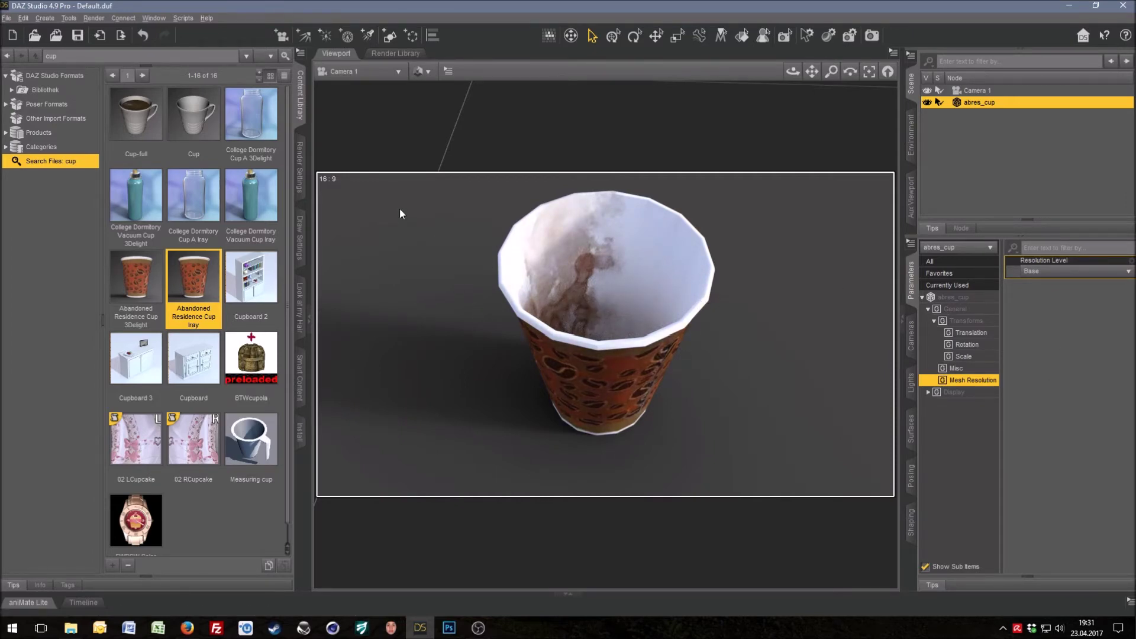
Convert the cup to a SubD mesh via Edit > Object > Geometry
{"action": "left_click", "coordinate": [45, 19]}
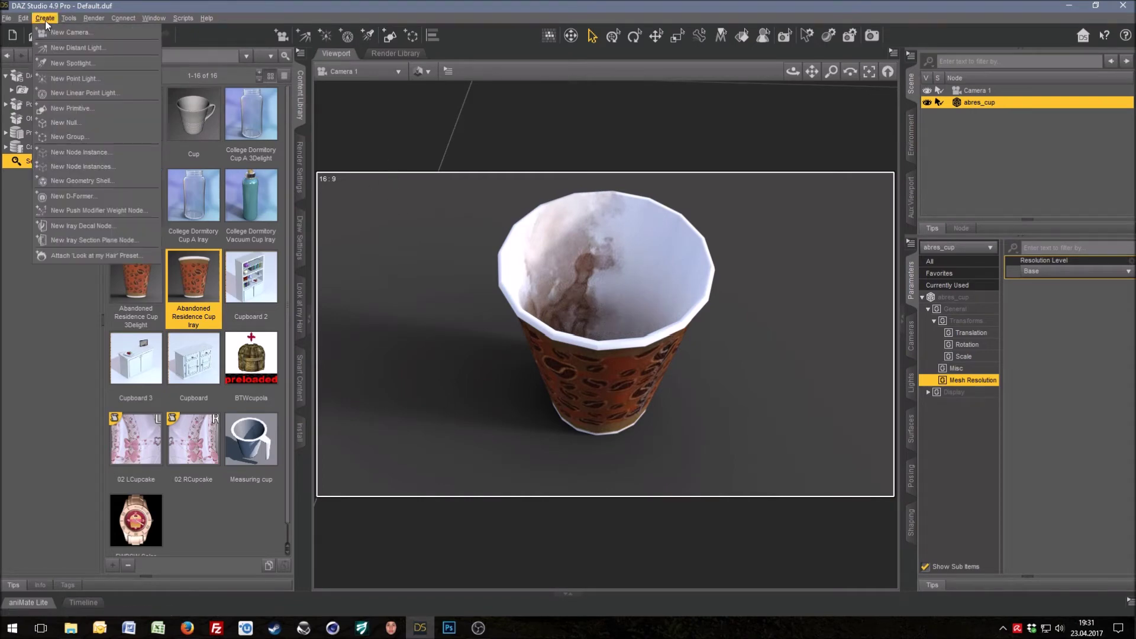
{"action": "mouse_move", "coordinate": [63, 18]}
{"action": "left_click", "coordinate": [23, 19]}
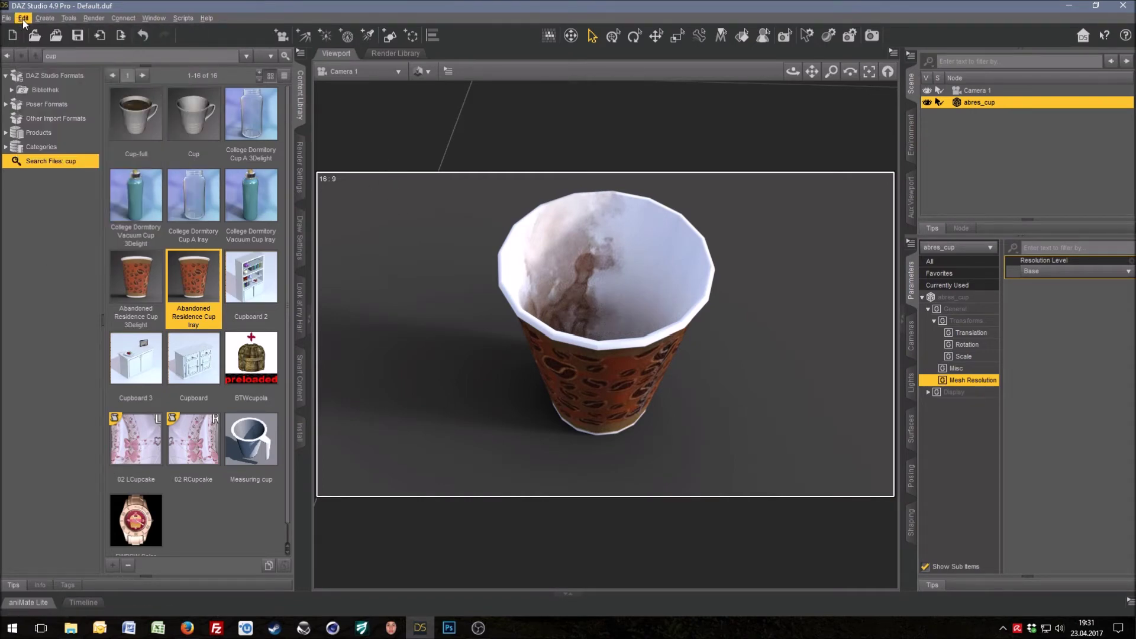
{"action": "left_click", "coordinate": [23, 19]}
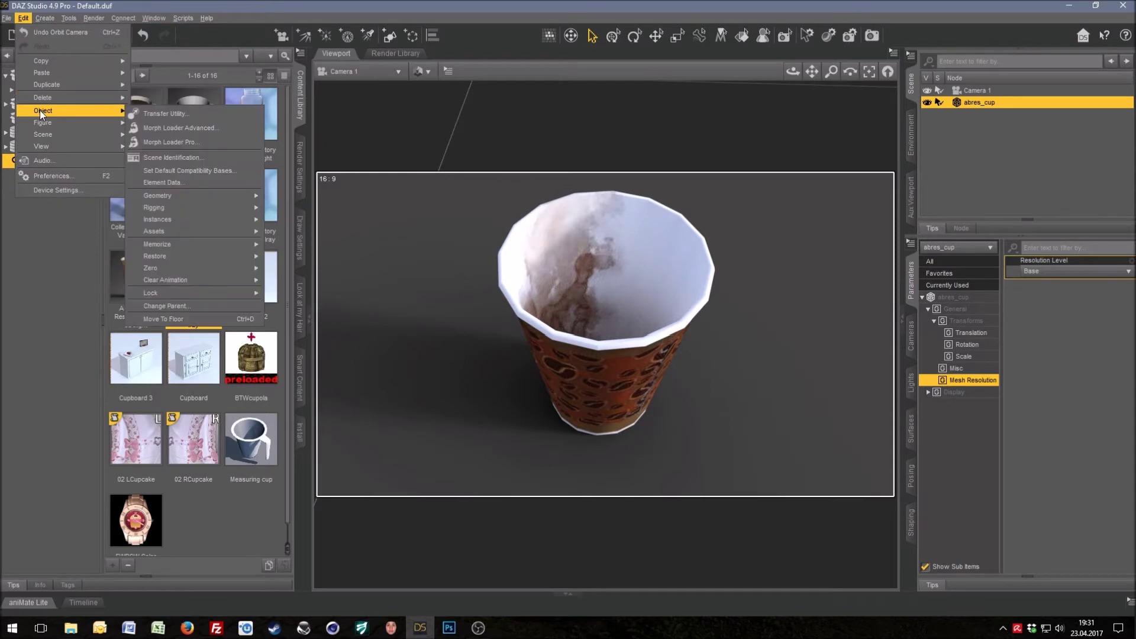
{"action": "mouse_move", "coordinate": [177, 197]}
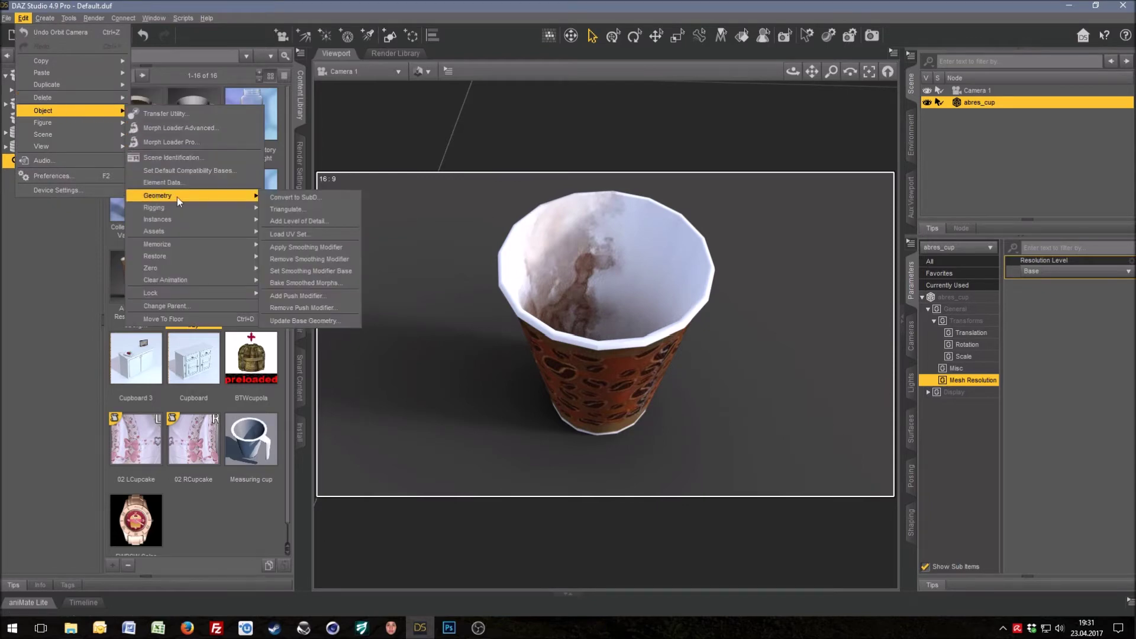
{"action": "left_click", "coordinate": [291, 199]}
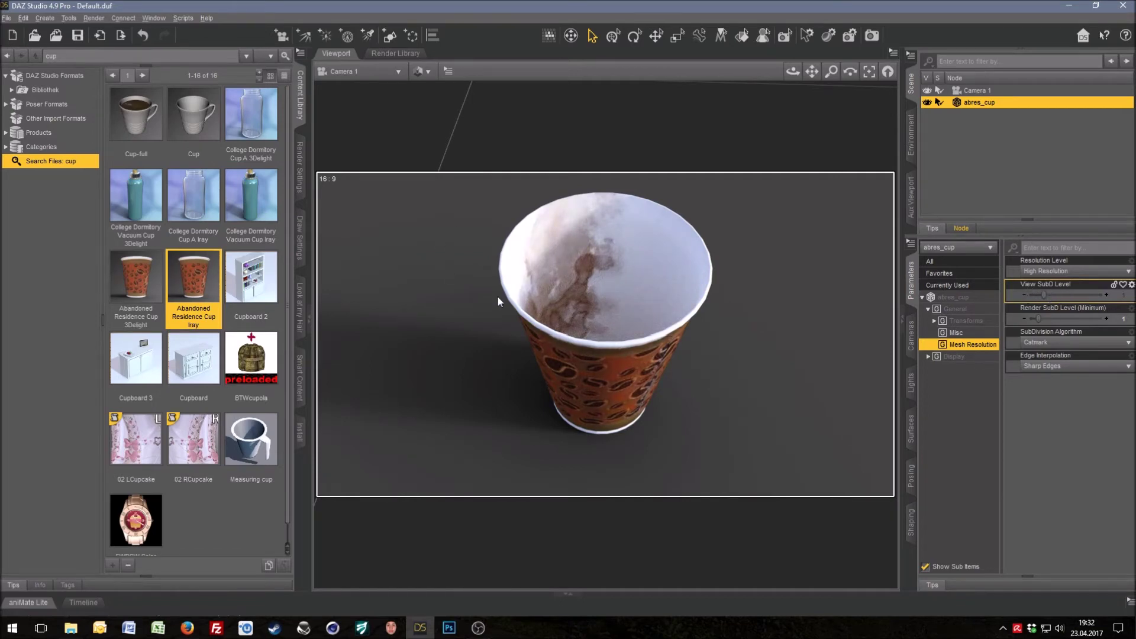
Try viewport SubD levels 2 and 3, then set the viewport level back to 0
{"action": "left_click", "coordinate": [1106, 295]}
{"action": "left_click", "coordinate": [1107, 295]}
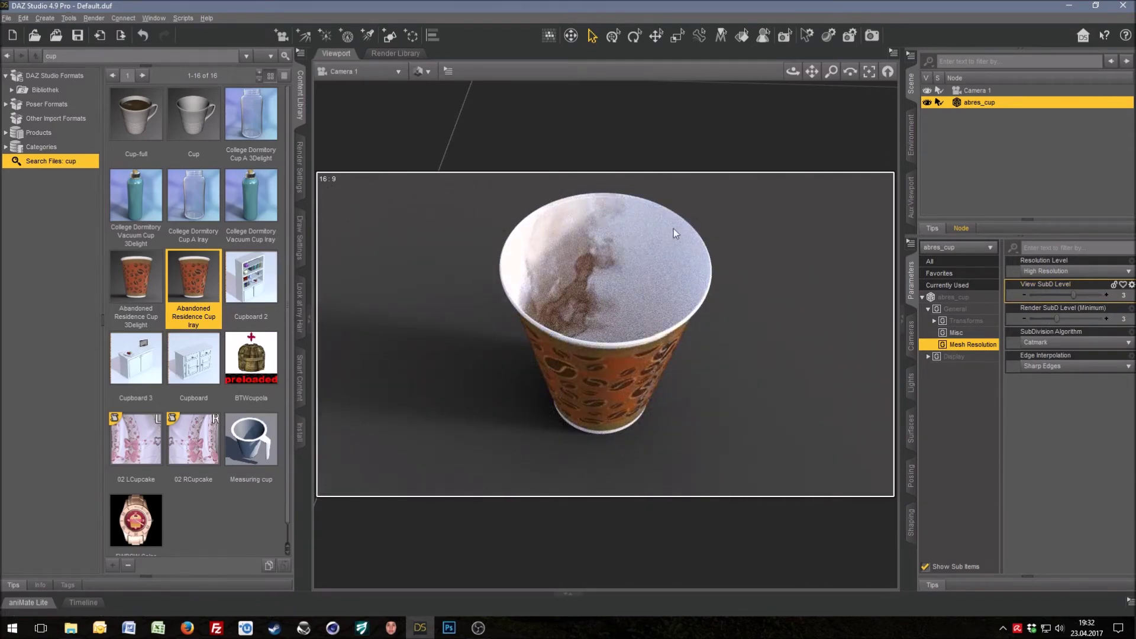
{"action": "left_click", "coordinate": [1025, 295]}
{"action": "left_click", "coordinate": [1026, 296]}
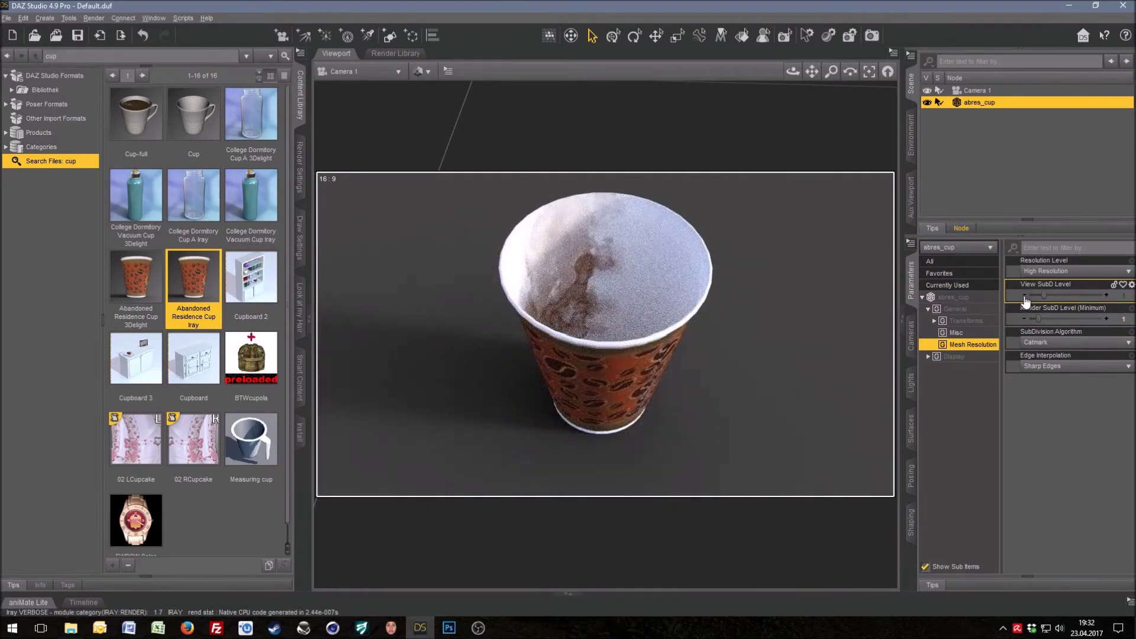
{"action": "left_click", "coordinate": [1025, 296]}
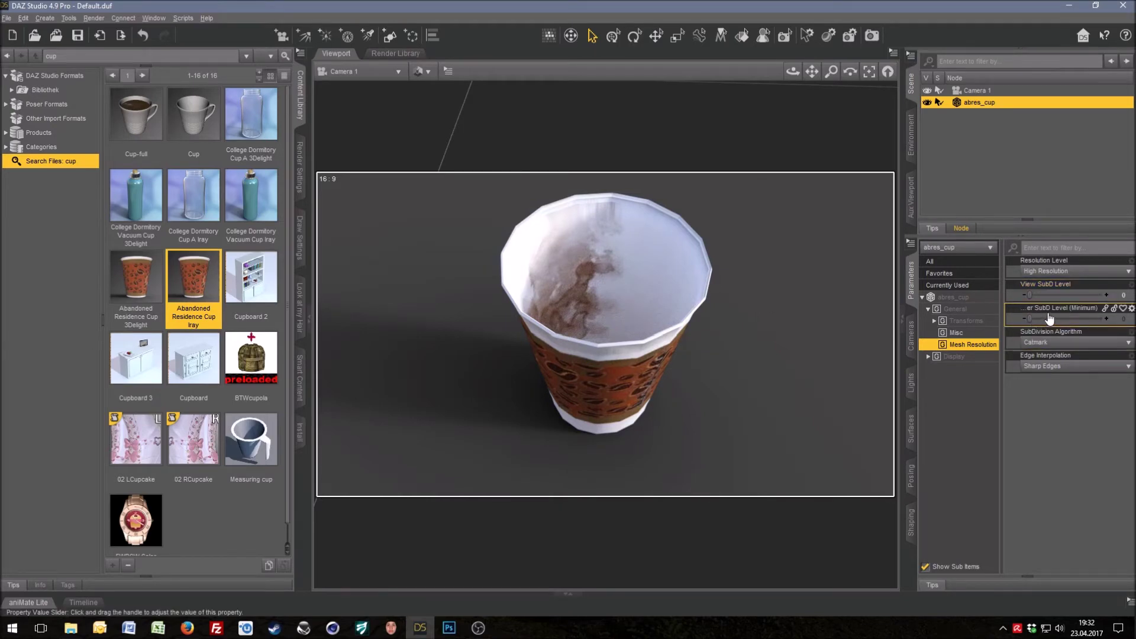
Set the cup's Render SubD Level to 2 and start an Iray render
{"action": "left_click", "coordinate": [1106, 319]}
{"action": "left_click", "coordinate": [1106, 319]}
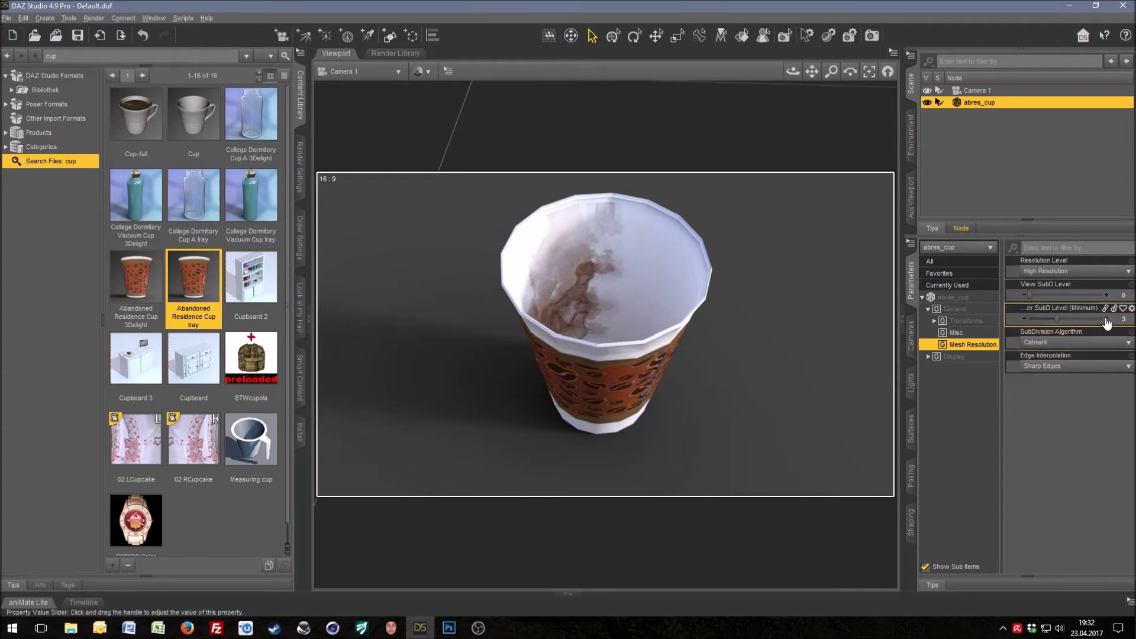
{"action": "left_click", "coordinate": [1026, 319]}
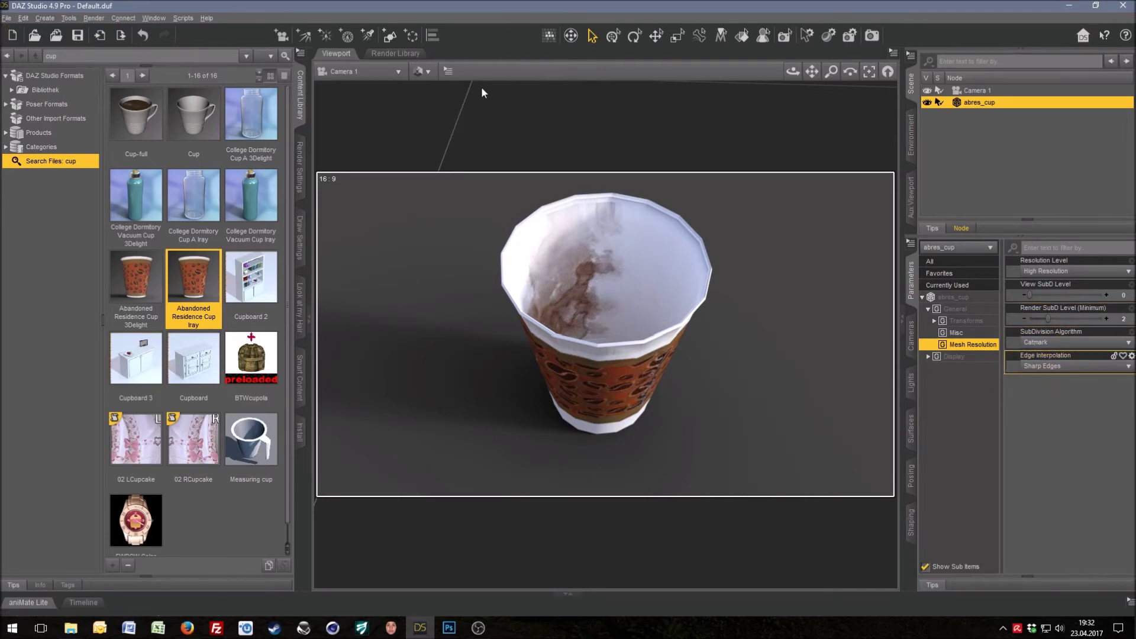
{"action": "left_click", "coordinate": [872, 35]}
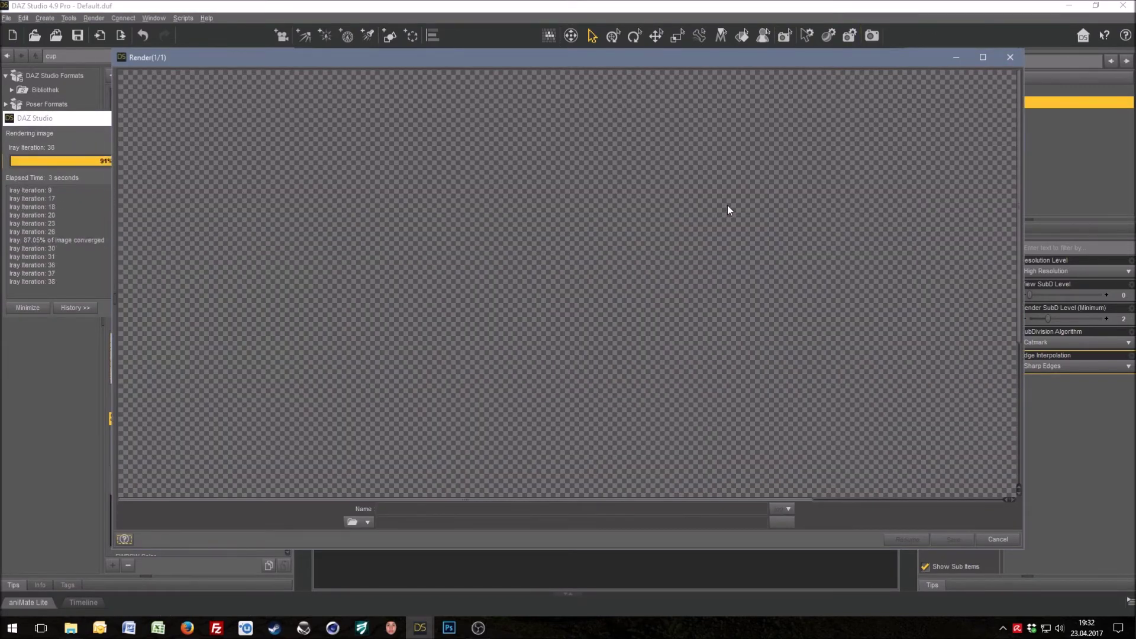
Move the render window aside, cancel the Iray render, and close the window
{"action": "scroll", "coordinate": [824, 217], "scroll_direction": "up", "scroll_amount": 4}
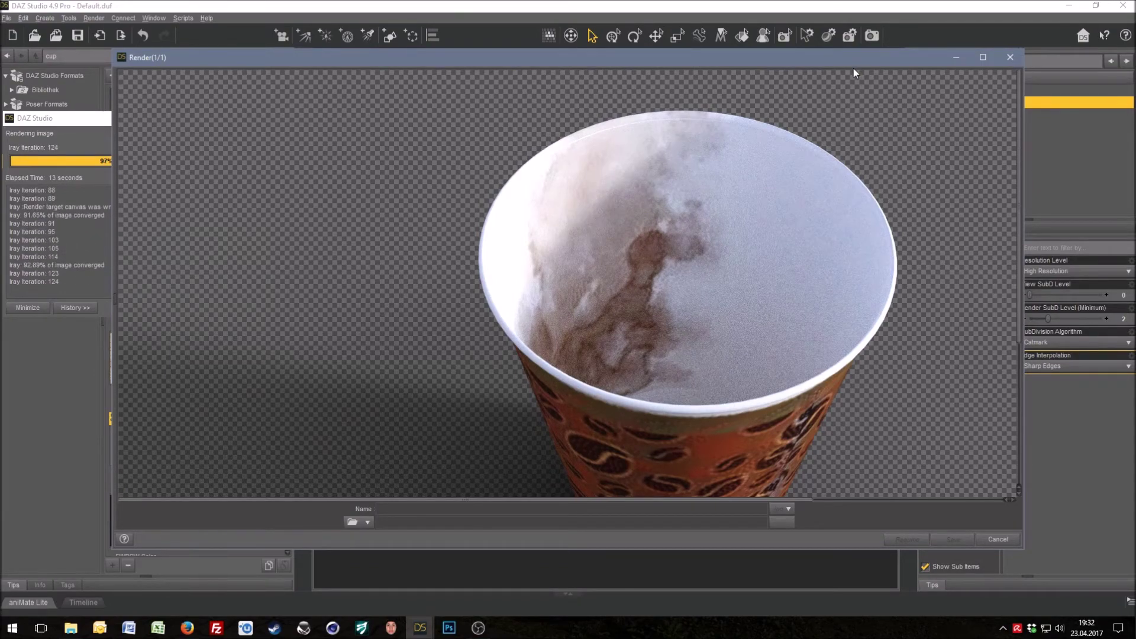
{"action": "left_click_drag", "start_coordinate": [854, 59], "coordinate": [783, 66]}
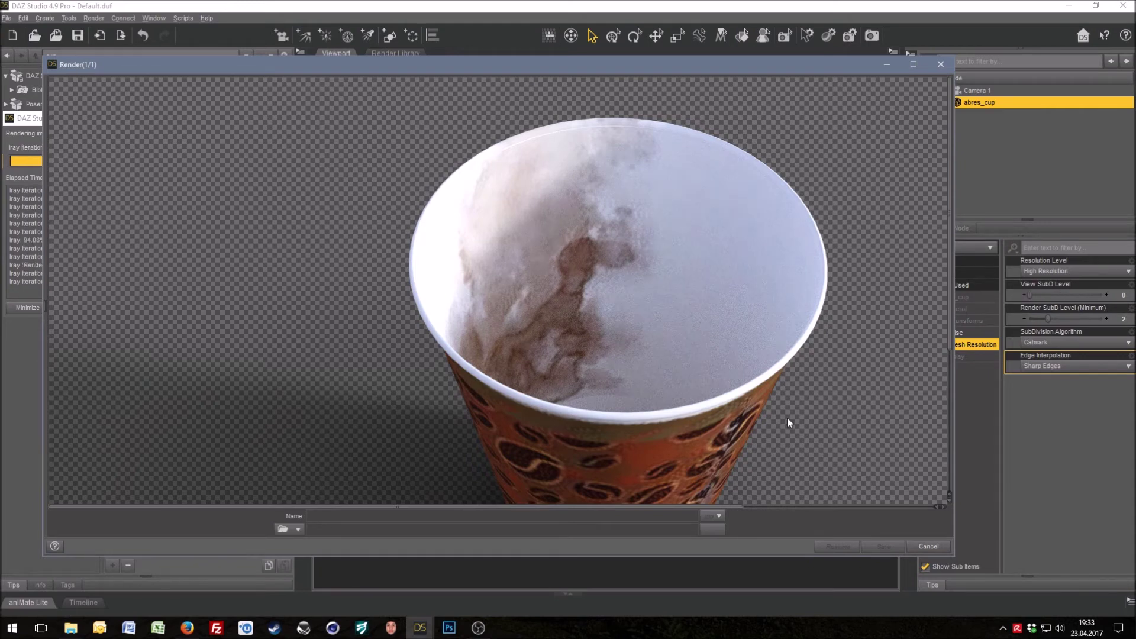
{"action": "left_click", "coordinate": [928, 546]}
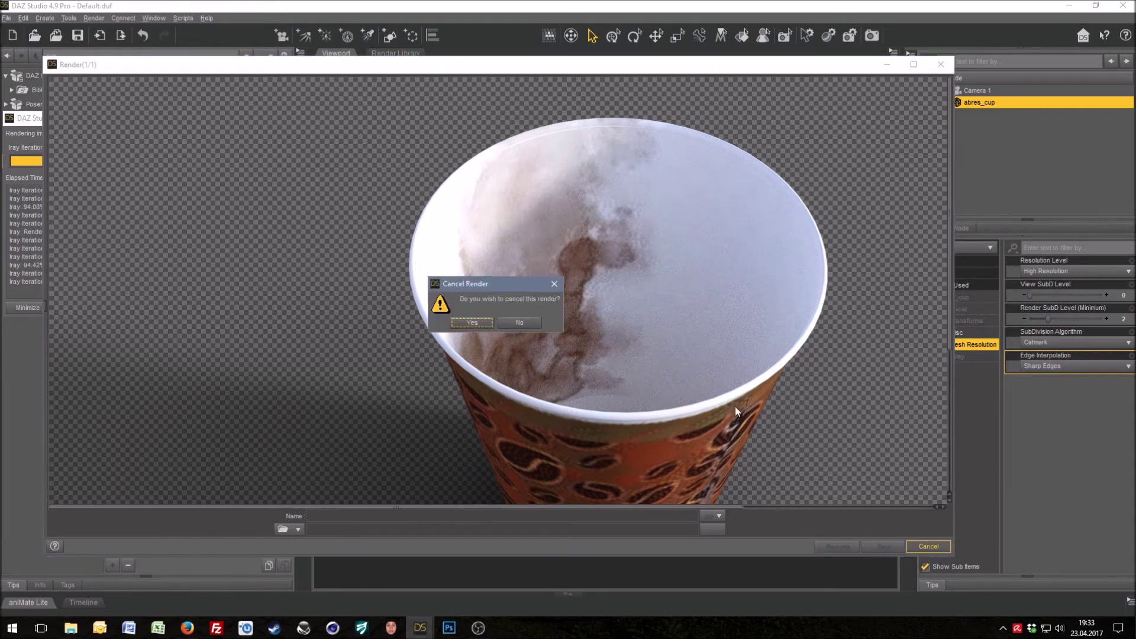
{"action": "left_click", "coordinate": [480, 327]}
{"action": "left_click", "coordinate": [926, 546]}
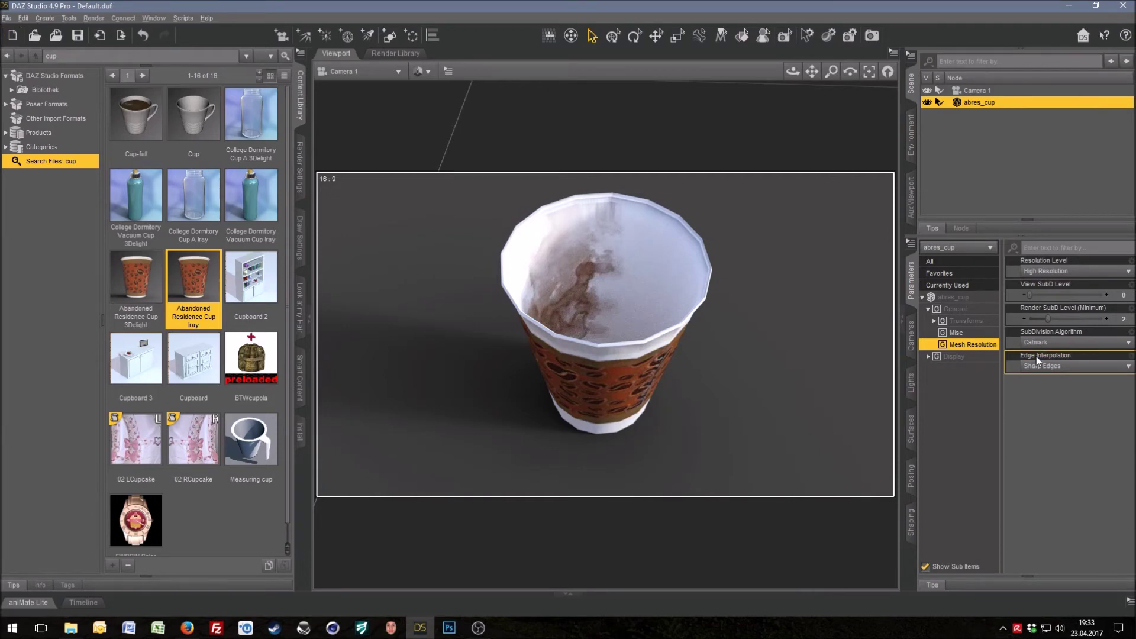
Raise the cup's View SubD Level to 1 and Render SubD Level to 3
{"action": "left_click", "coordinate": [1106, 294]}
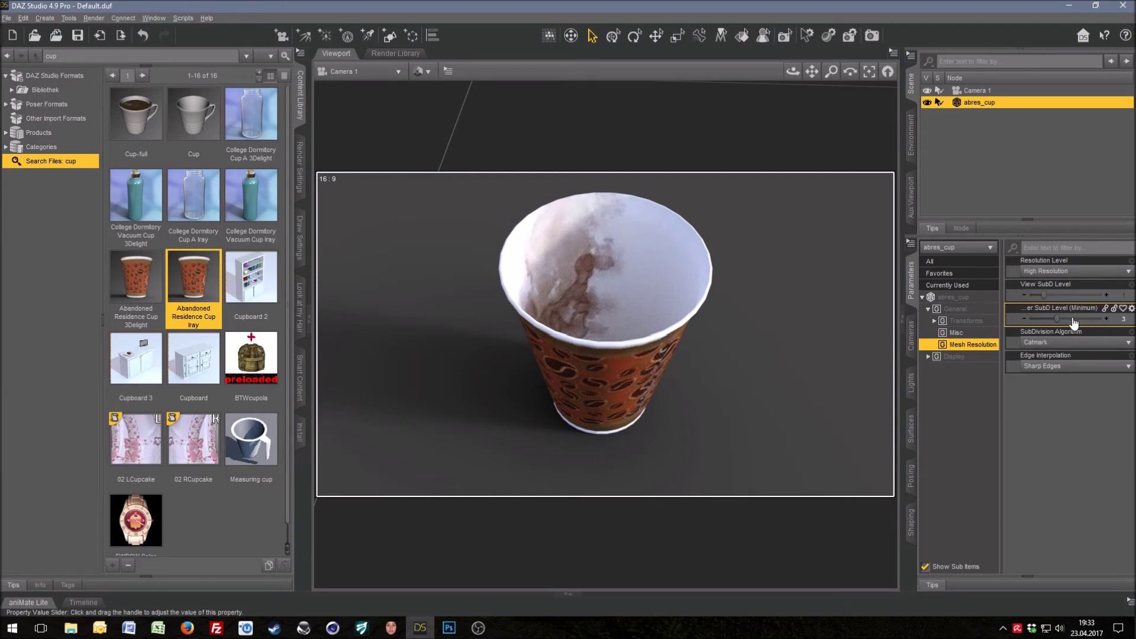
{"action": "left_click", "coordinate": [1106, 320]}
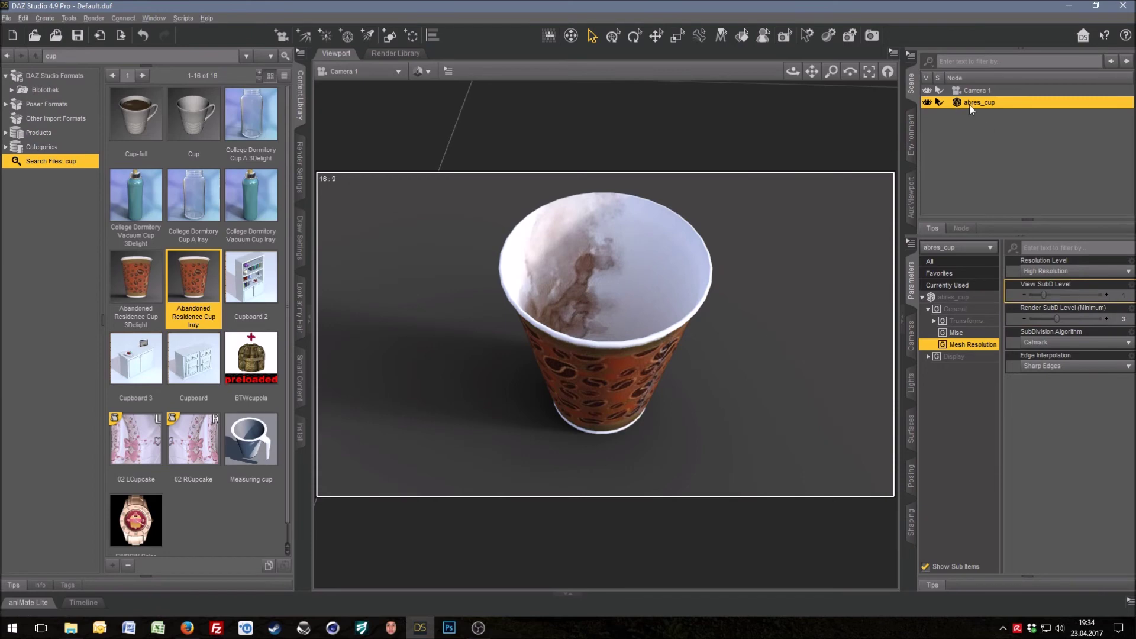
Delete the cup and search the Content Library for 'basin'
{"action": "key", "text": "Escape"}
{"action": "key", "text": "Delete"}
{"action": "double_click", "coordinate": [69, 56]}
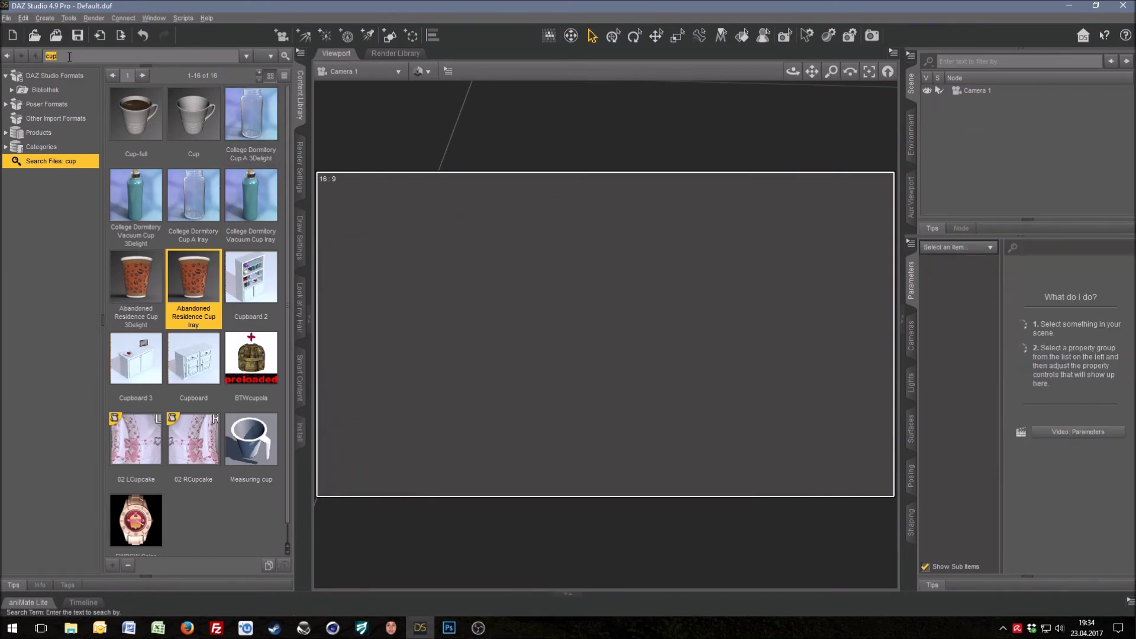
{"action": "type", "text": "basin"}
{"action": "key", "text": "Return"}
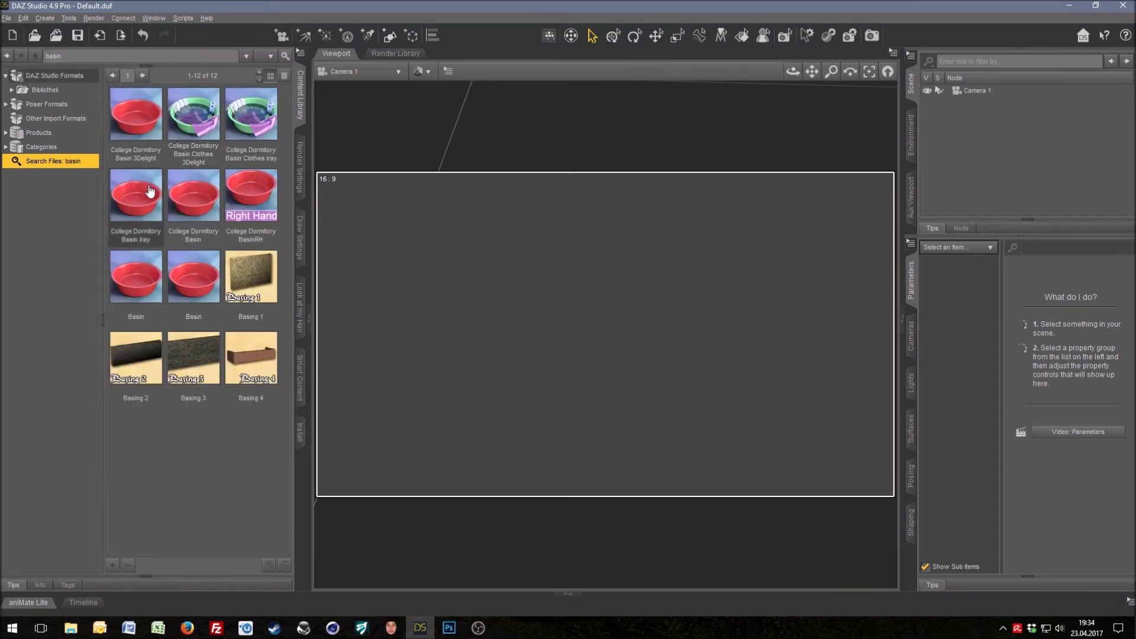
Load the College Dormitory Basin Iray prop and select it in the scene
{"action": "double_click", "coordinate": [151, 191]}
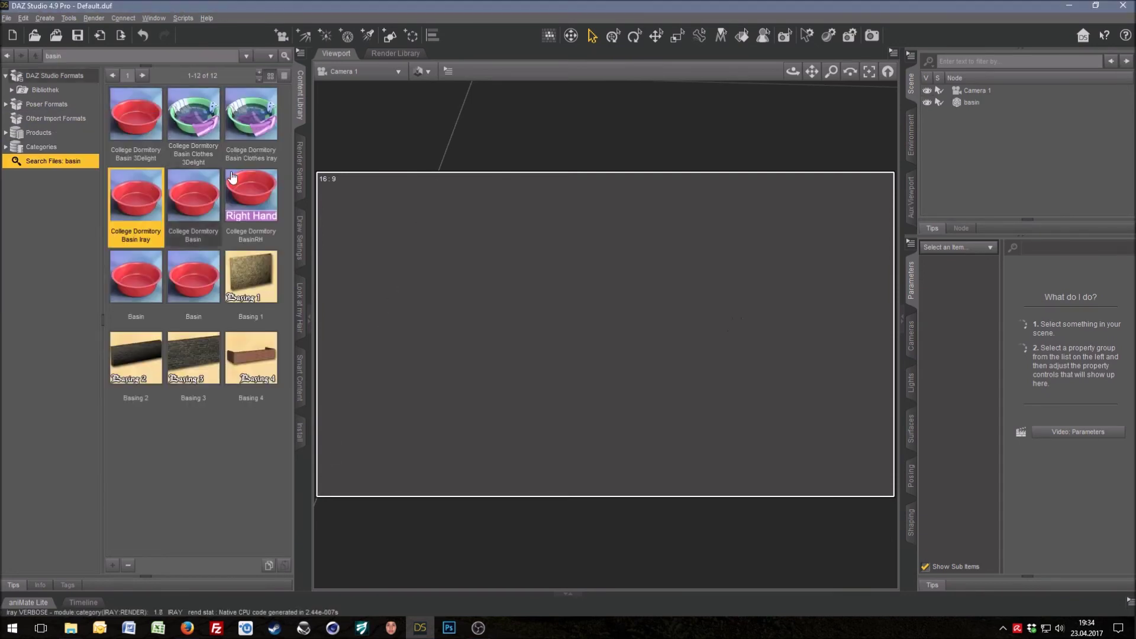
{"action": "left_click", "coordinate": [971, 103]}
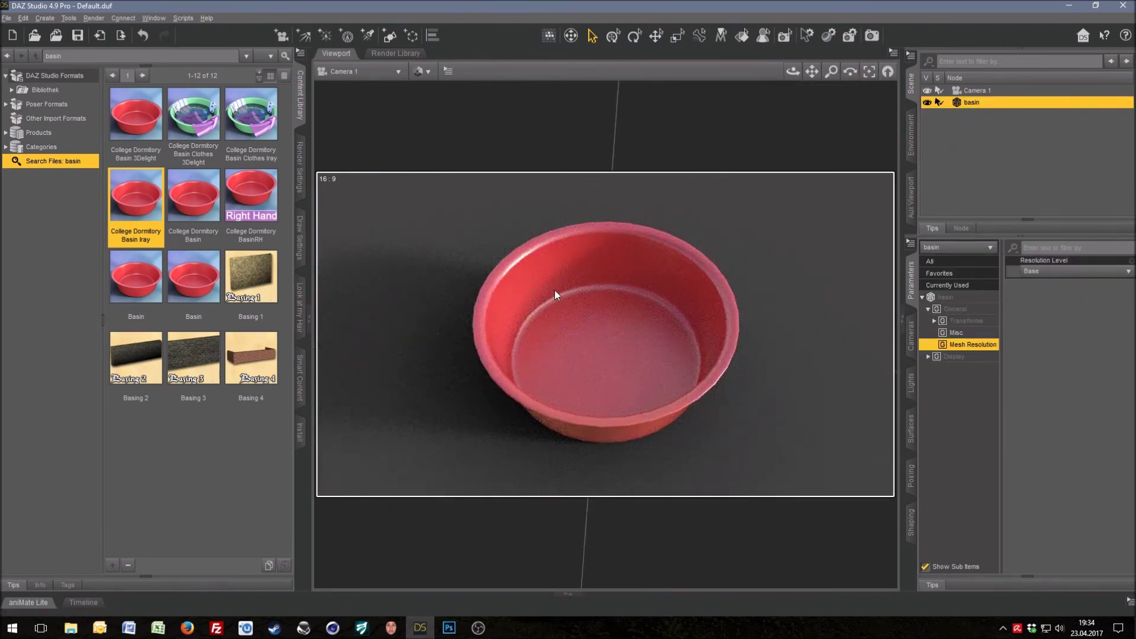
{"action": "scroll", "coordinate": [542, 299], "scroll_direction": "up", "scroll_amount": 2}
{"action": "scroll", "coordinate": [414, 320], "scroll_direction": "up", "scroll_amount": 5}
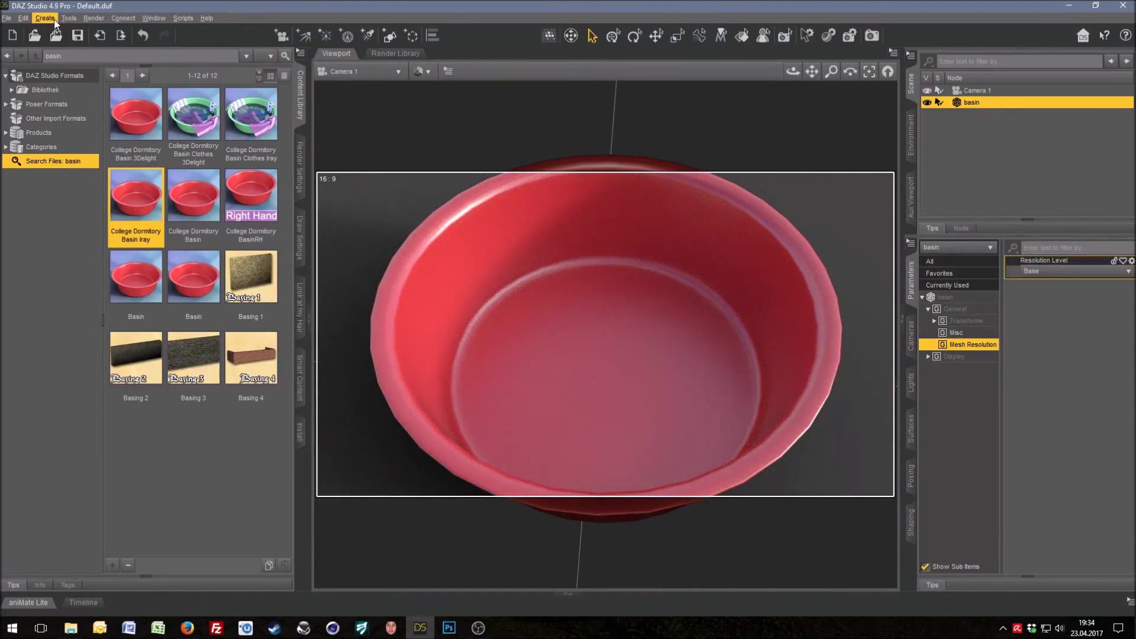
Convert the basin to a SubD mesh via Edit > Object > Geometry
{"action": "left_click", "coordinate": [22, 18]}
{"action": "mouse_move", "coordinate": [48, 111]}
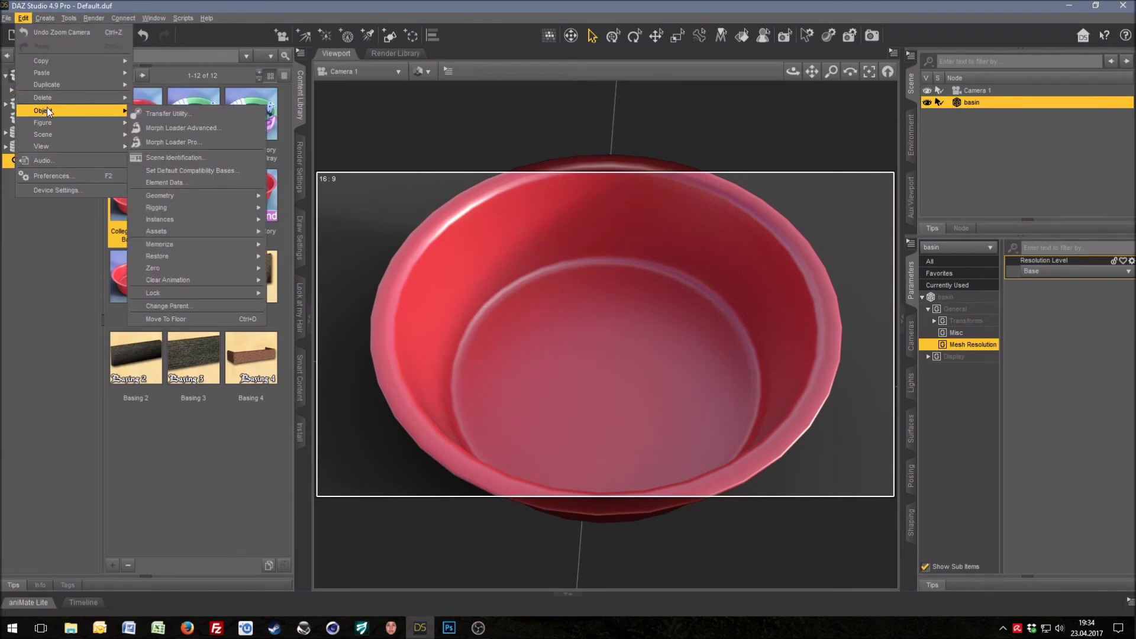
{"action": "mouse_move", "coordinate": [173, 201]}
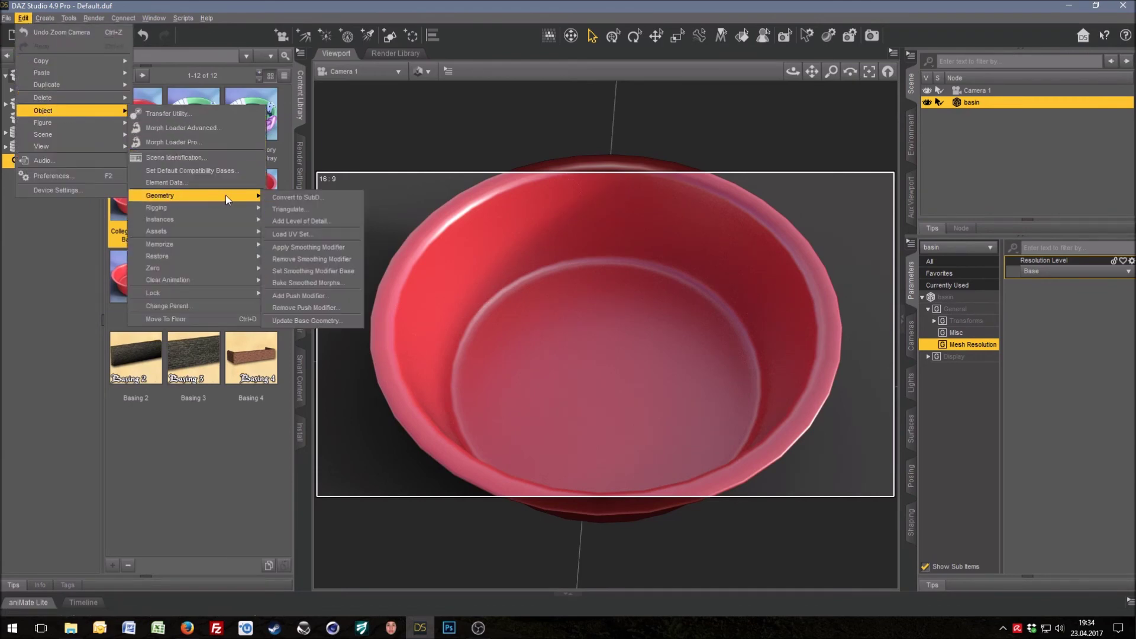
{"action": "left_click", "coordinate": [299, 197]}
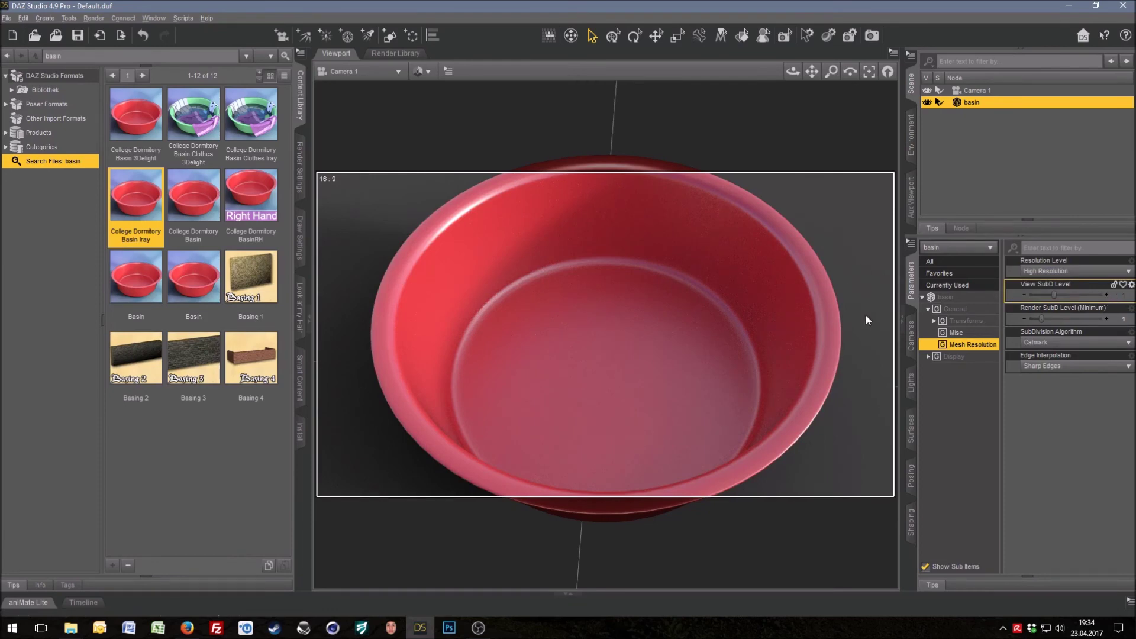
Set the basin's View SubD Level to 3 and Render SubD Level to 4
{"action": "left_click", "coordinate": [1106, 295]}
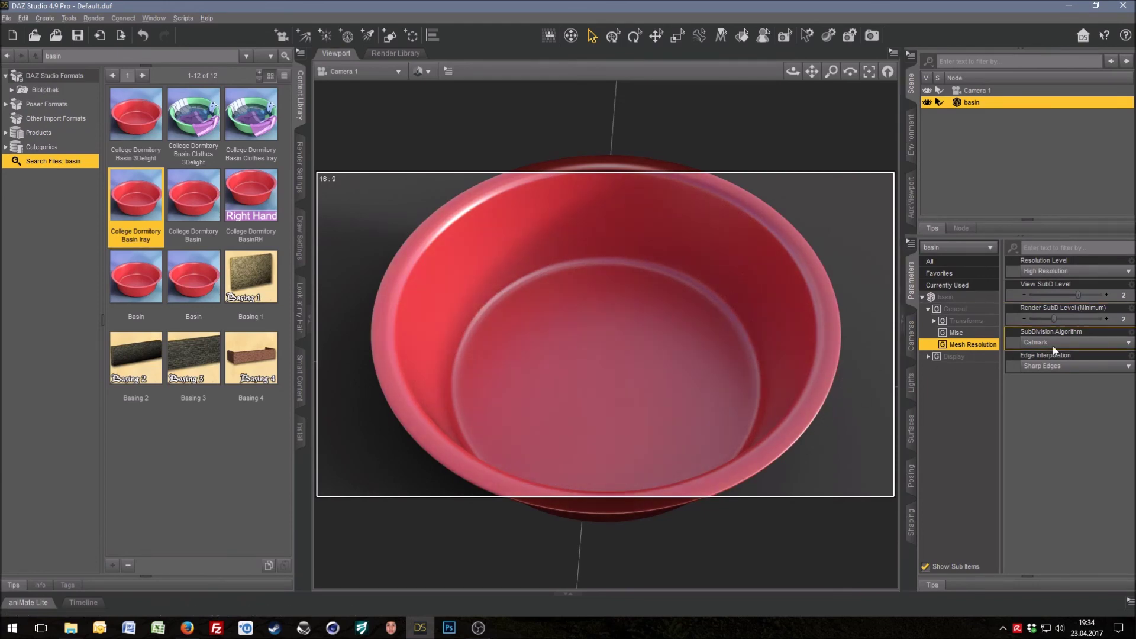
{"action": "left_click", "coordinate": [1106, 318]}
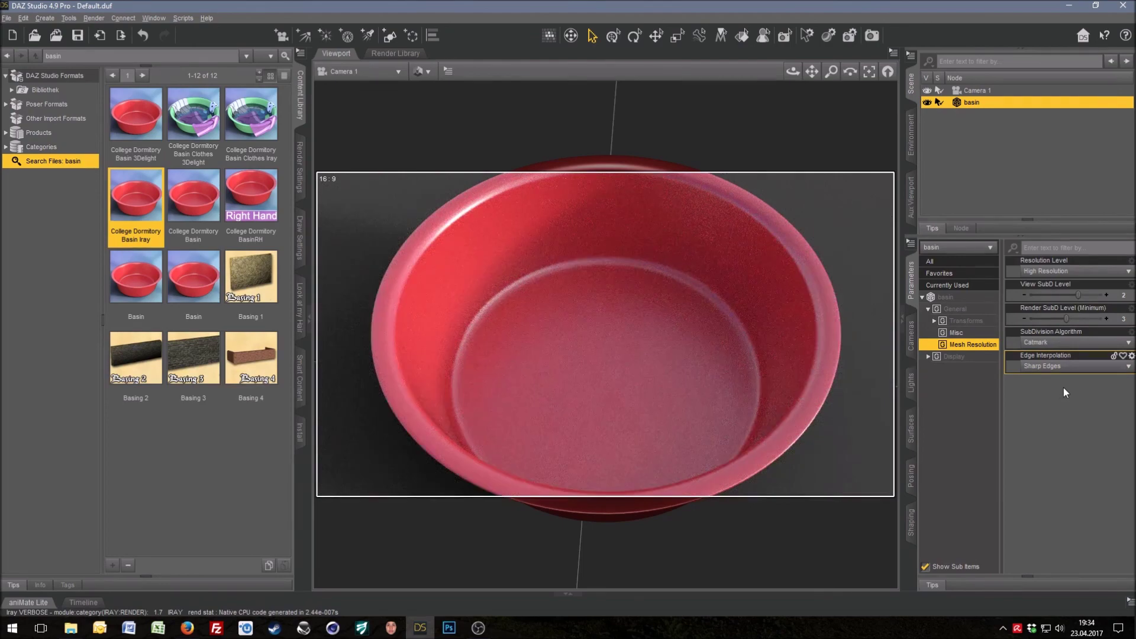
{"action": "left_click", "coordinate": [1024, 295]}
{"action": "left_click", "coordinate": [1024, 318]}
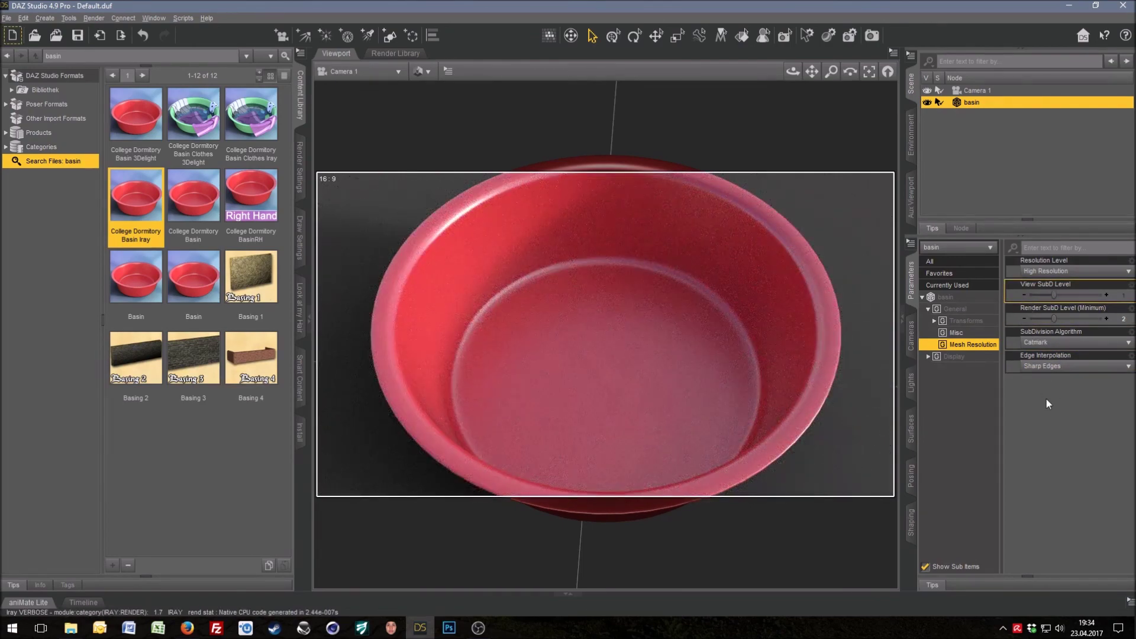
{"action": "scroll", "coordinate": [591, 315], "scroll_direction": "down", "scroll_amount": 3}
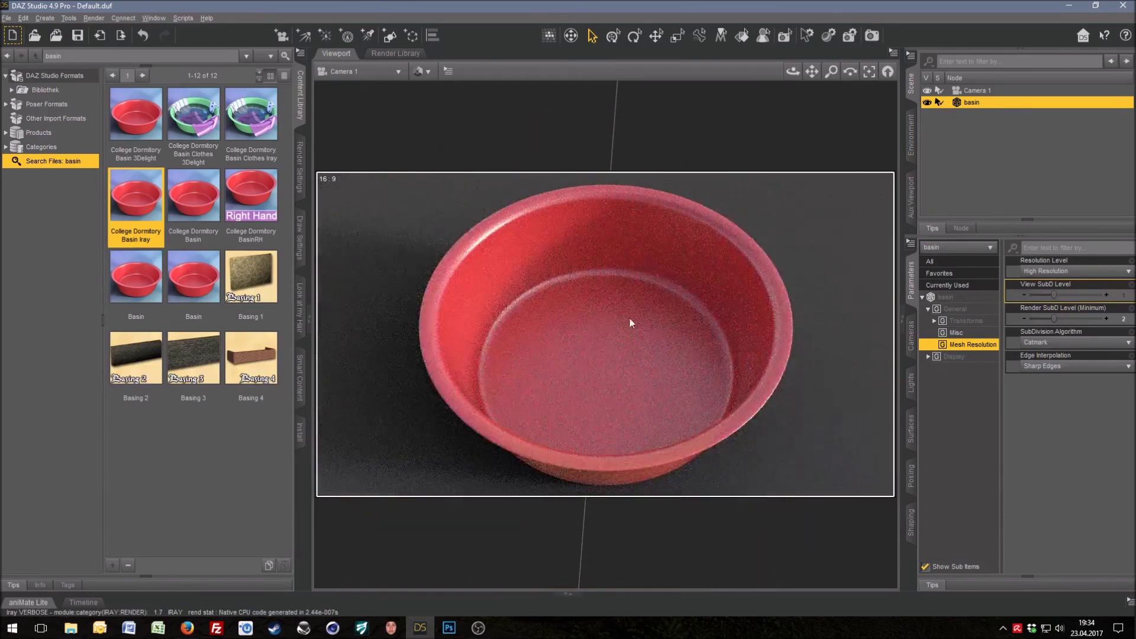
{"action": "left_click", "coordinate": [1105, 294]}
{"action": "left_click", "coordinate": [1105, 318]}
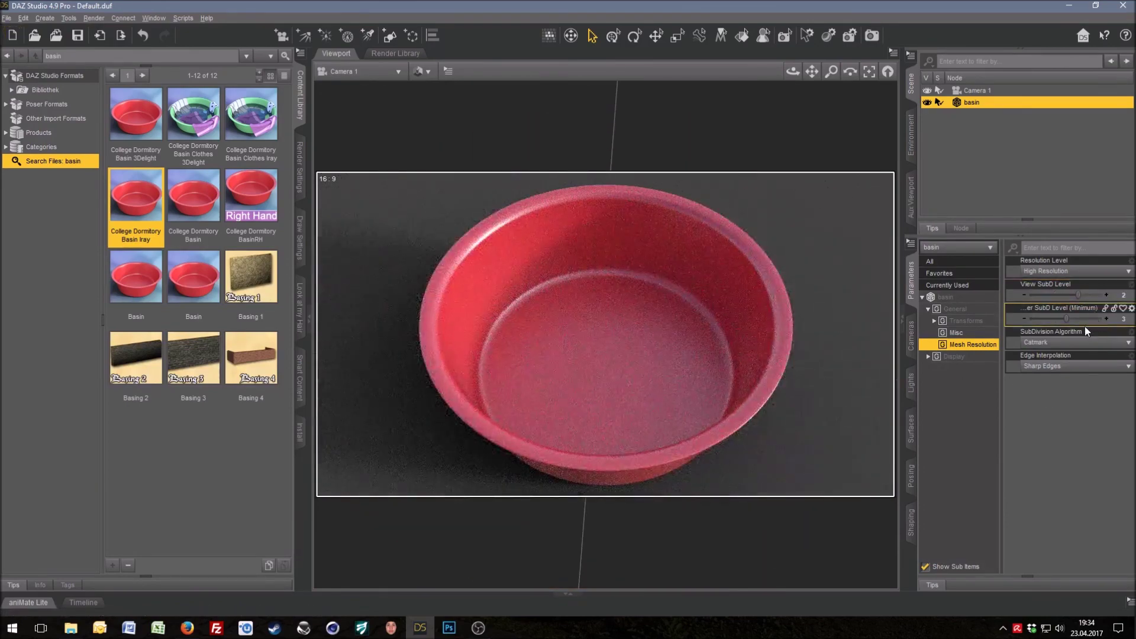
{"action": "left_click", "coordinate": [1106, 295]}
{"action": "left_click", "coordinate": [1106, 319]}
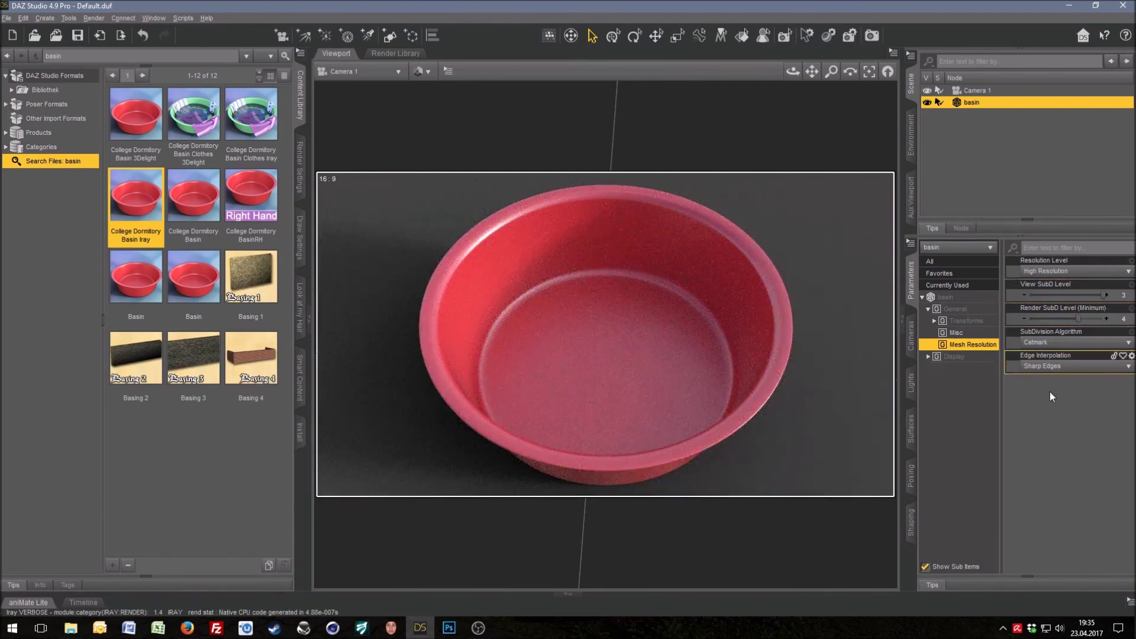
{"action": "left_click", "coordinate": [23, 19]}
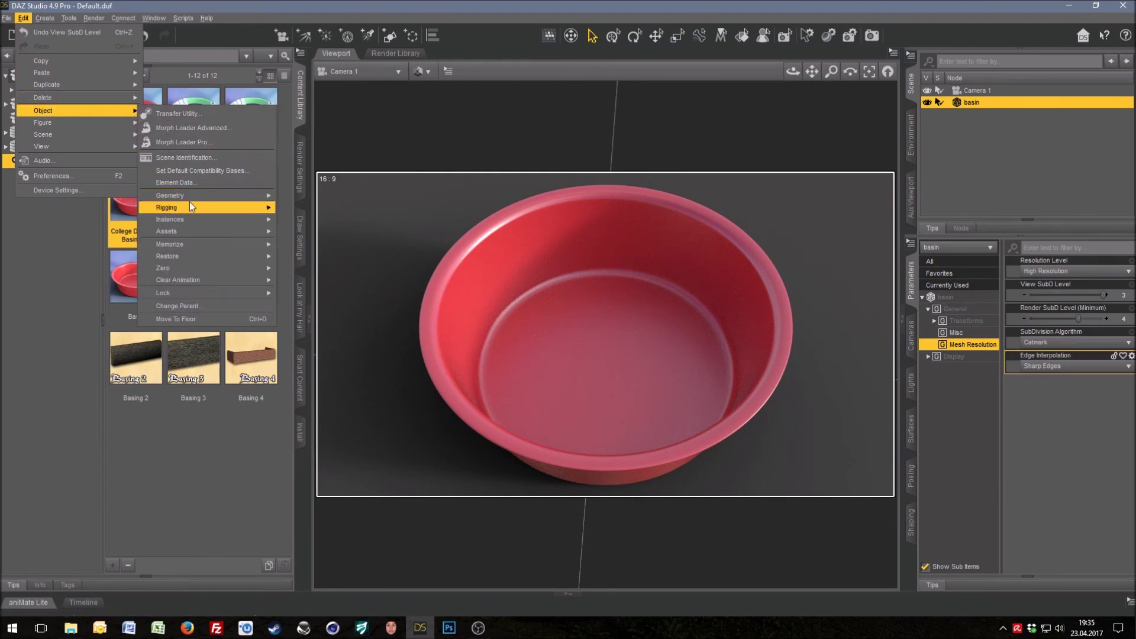
{"action": "mouse_move", "coordinate": [205, 195]}
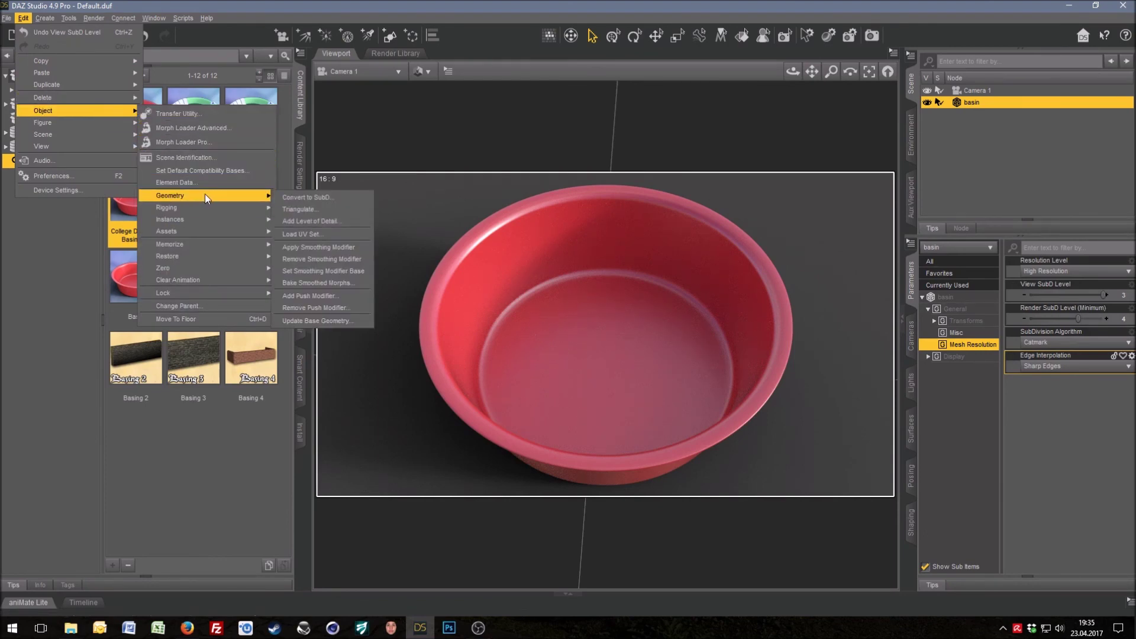
{"action": "left_click", "coordinate": [314, 198]}
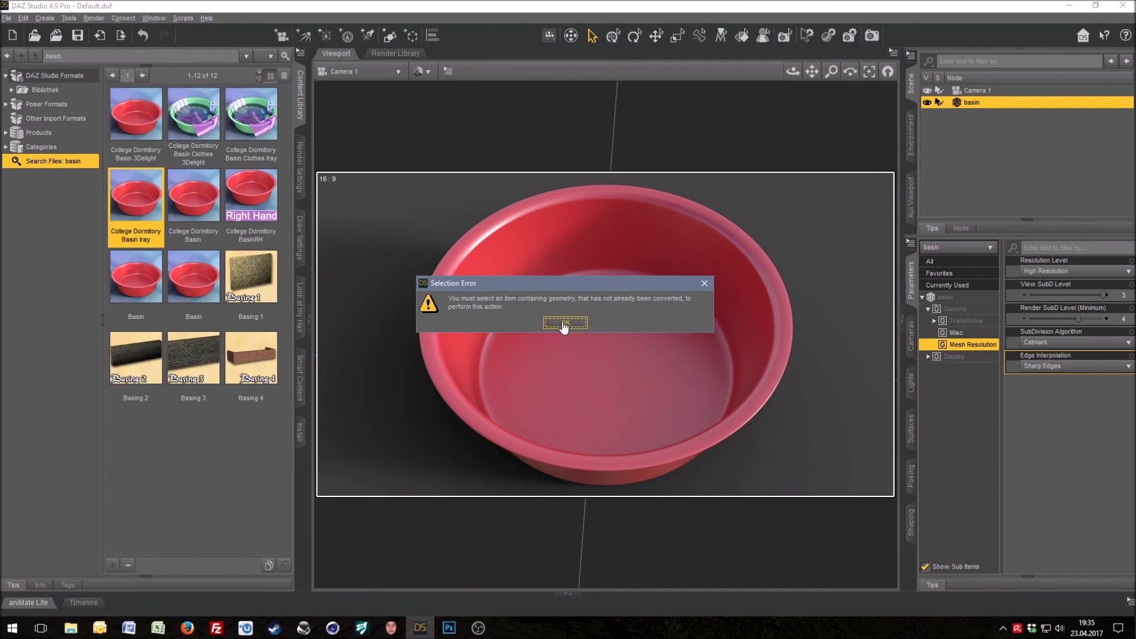